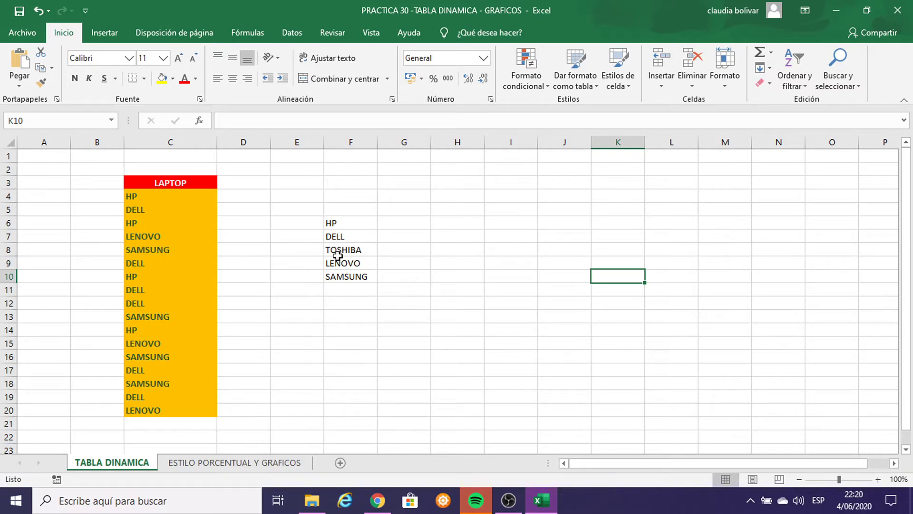
{"action": "left_click", "coordinate": [339, 233]}
{"action": "left_click_drag", "start_coordinate": [339, 233], "coordinate": [346, 278]}
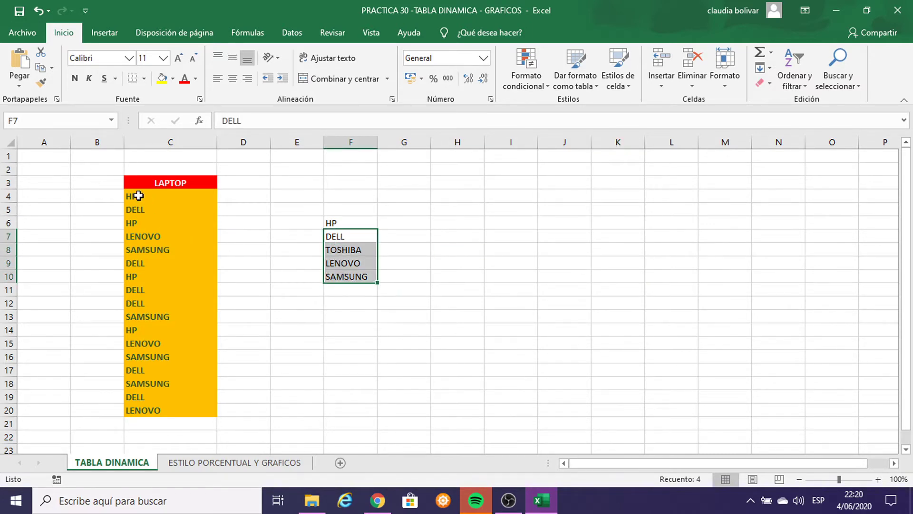
{"action": "left_click_drag", "start_coordinate": [135, 196], "coordinate": [159, 410]}
{"action": "left_click_drag", "start_coordinate": [153, 195], "coordinate": [167, 405]}
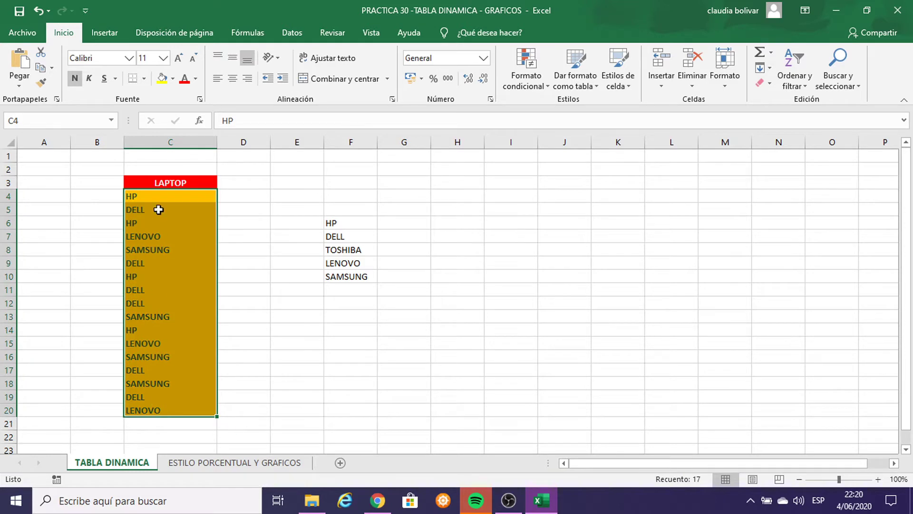
{"action": "left_click_drag", "start_coordinate": [157, 193], "coordinate": [163, 407]}
- Create a pivot table from the LAPTOP list in C3:C20, placed at cell I6 of the existing TABLA DINAMICA sheet
{"action": "left_click", "coordinate": [557, 233]}
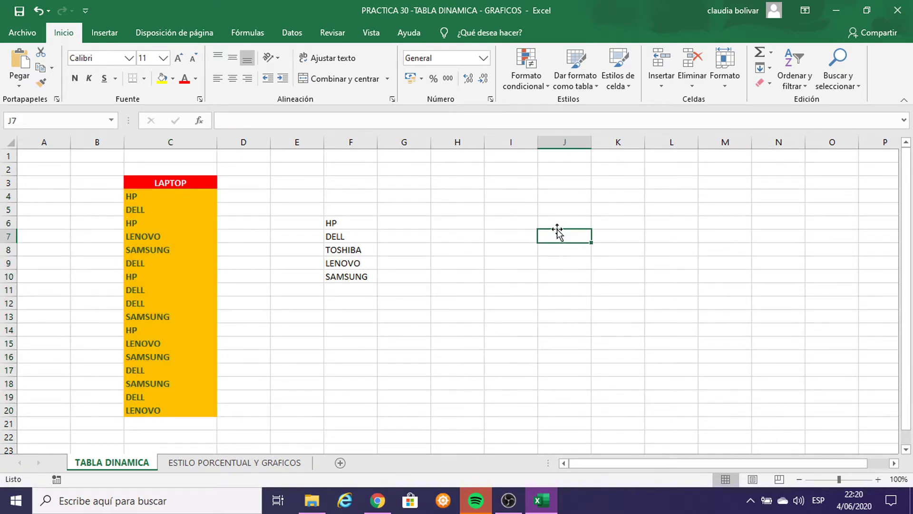
{"action": "left_click", "coordinate": [529, 218]}
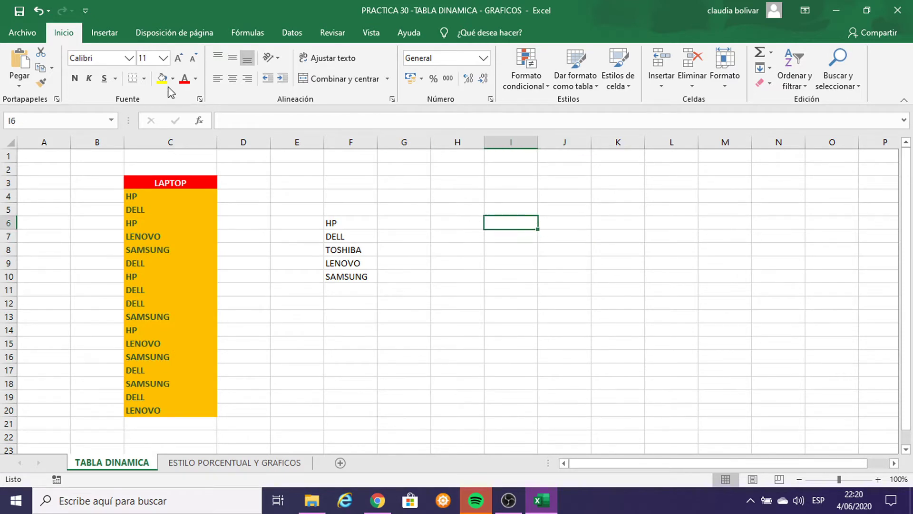
{"action": "left_click", "coordinate": [100, 33]}
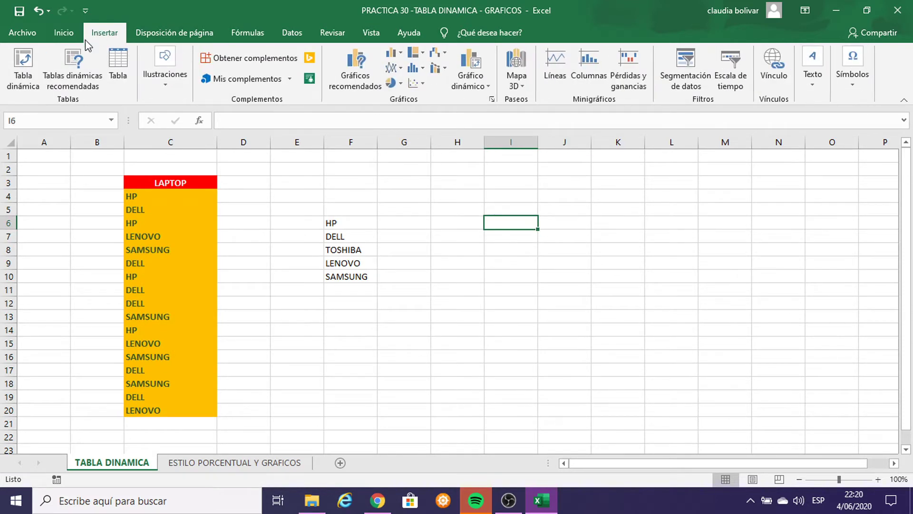
{"action": "left_click", "coordinate": [27, 71]}
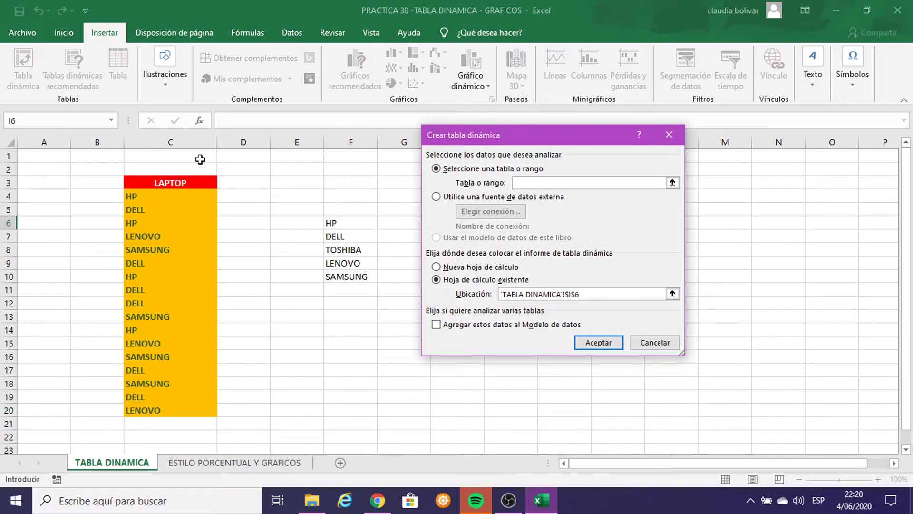
{"action": "left_click_drag", "start_coordinate": [169, 186], "coordinate": [162, 412]}
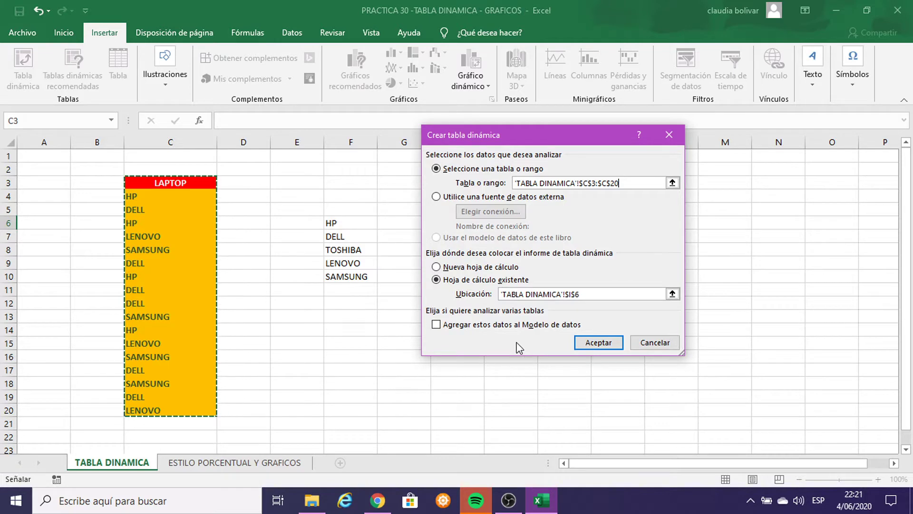
{"action": "left_click", "coordinate": [601, 343]}
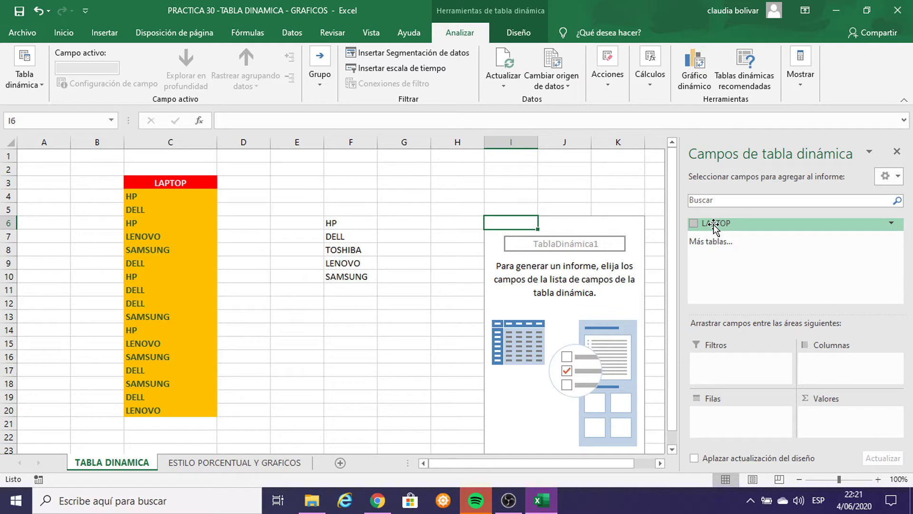
- Add the LAPTOP field to the pivot table's rows and as a count in its values, and close the field list
{"action": "left_click_drag", "start_coordinate": [714, 227], "coordinate": [721, 426]}
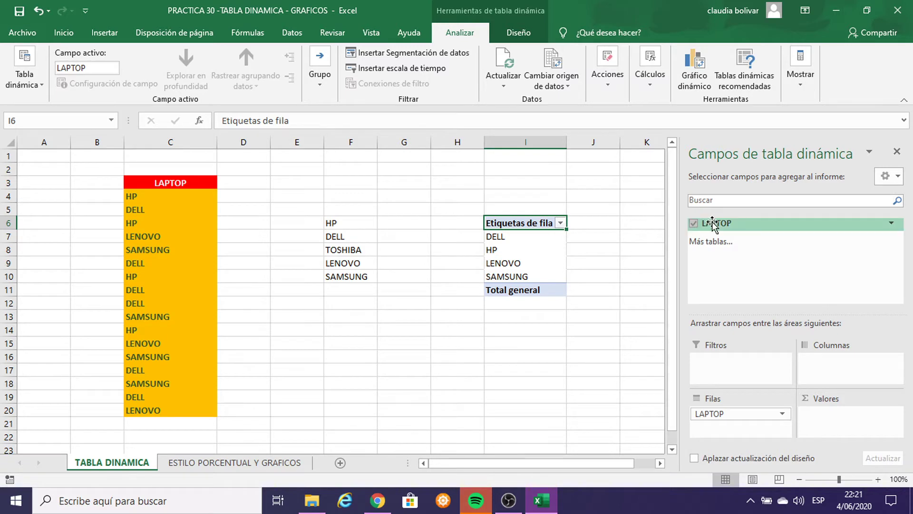
{"action": "left_click_drag", "start_coordinate": [716, 224], "coordinate": [833, 426]}
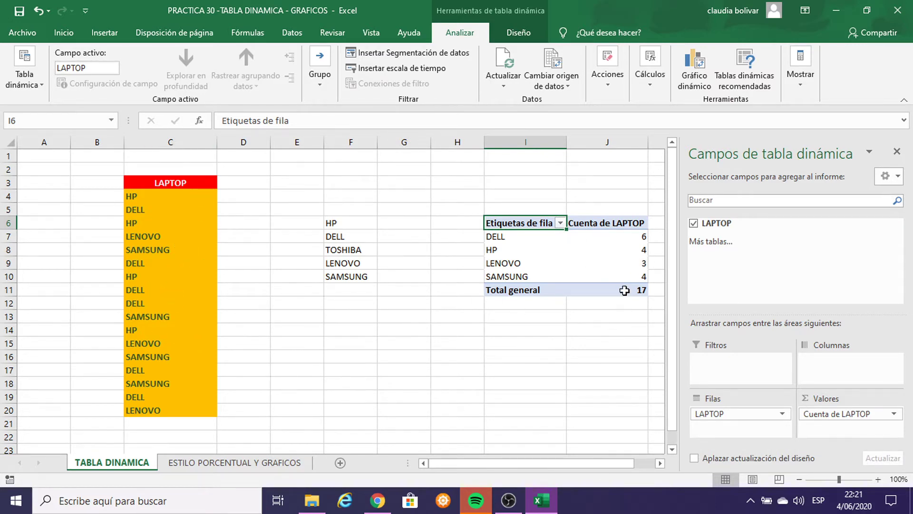
{"action": "mouse_move", "coordinate": [570, 287]}
{"action": "left_click", "coordinate": [897, 152]}
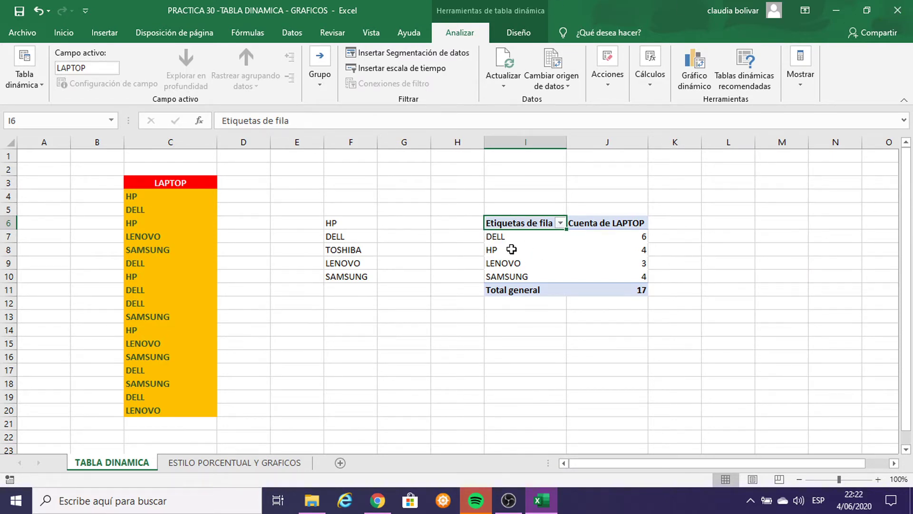
- Copy the pivot table's brand counts and grand total (I7:J11) to cell C7 of the ESTILO PORCENTUAL Y GRAFICOS sheet
{"action": "left_click_drag", "start_coordinate": [502, 241], "coordinate": [546, 275]}
{"action": "left_click", "coordinate": [583, 288]}
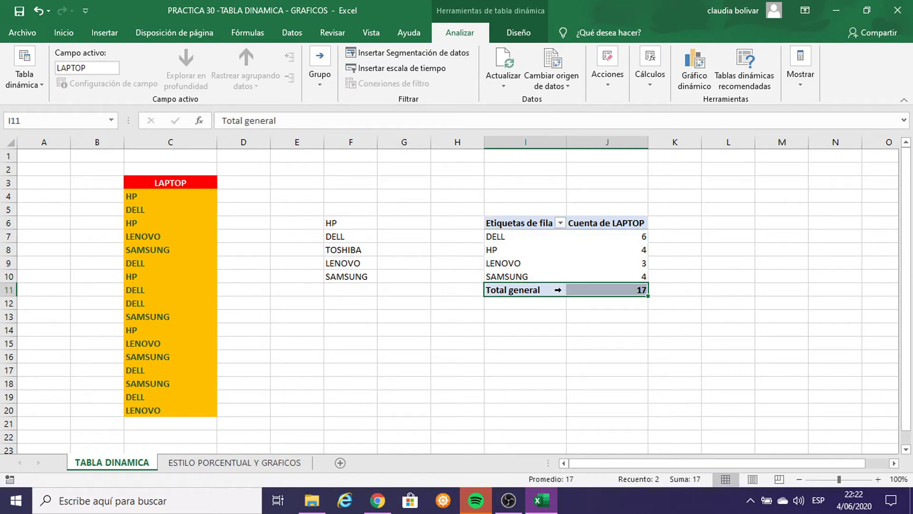
{"action": "left_click_drag", "start_coordinate": [524, 240], "coordinate": [603, 291]}
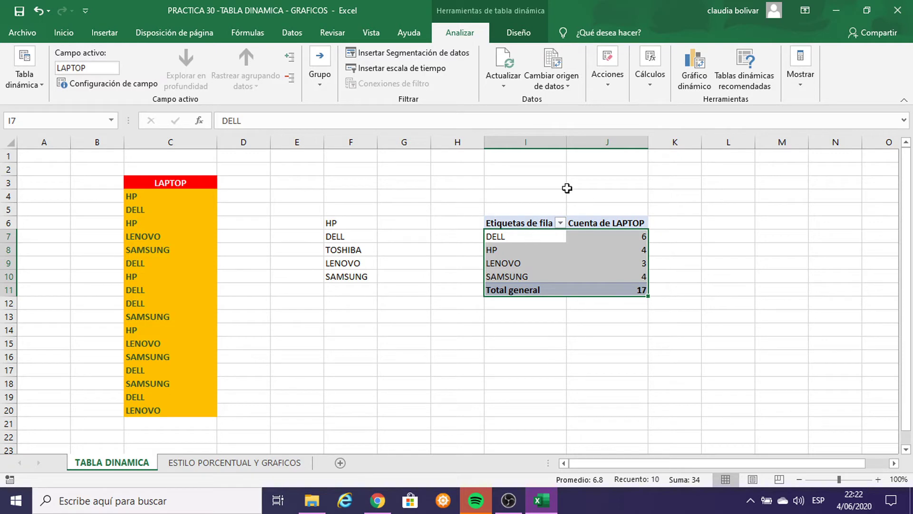
{"action": "key", "text": "ctrl+c"}
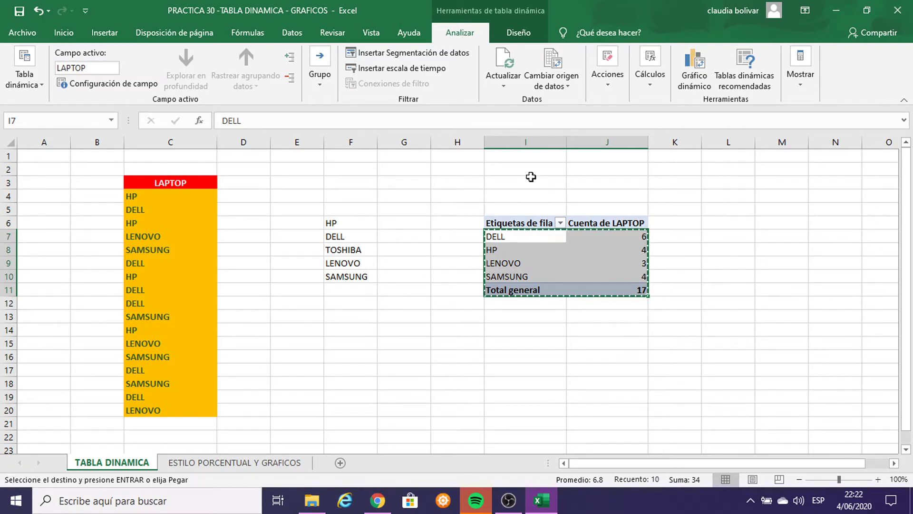
{"action": "left_click", "coordinate": [212, 464]}
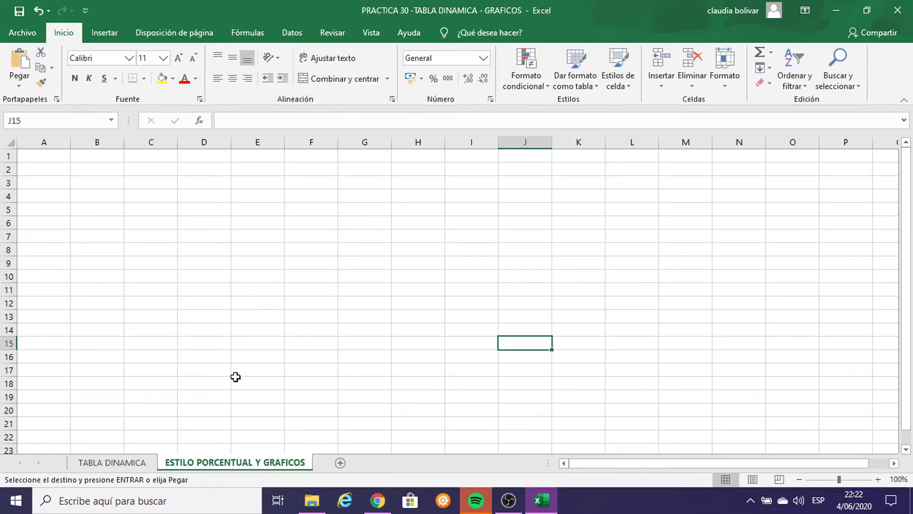
{"action": "left_click", "coordinate": [194, 237]}
{"action": "left_click", "coordinate": [155, 236]}
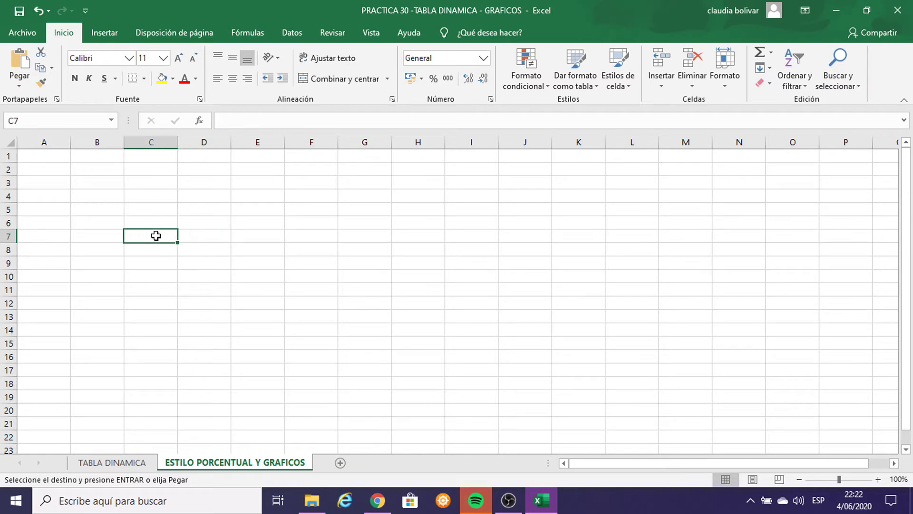
{"action": "key", "text": "ctrl+v"}
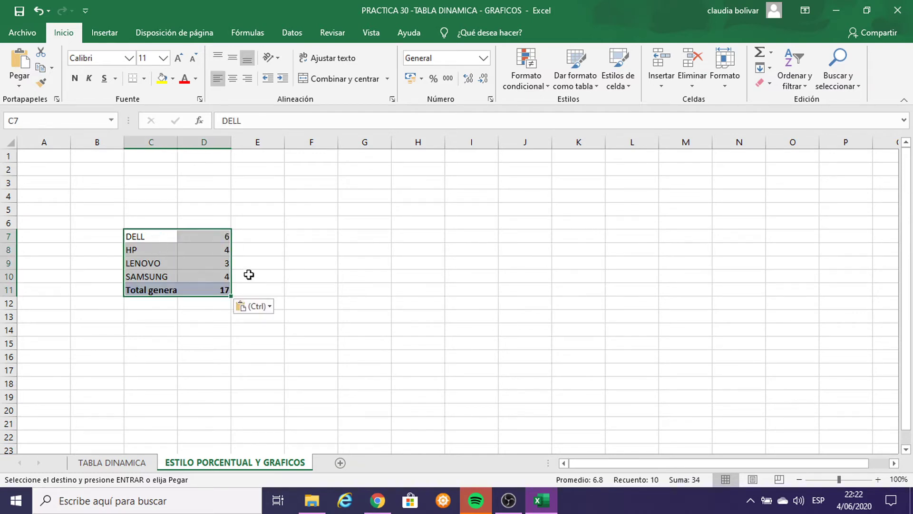
{"action": "left_click", "coordinate": [271, 236]}
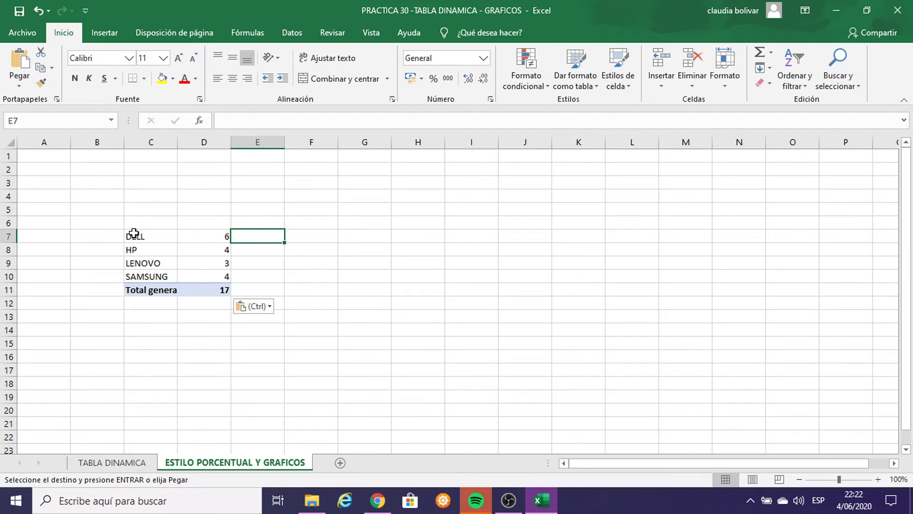
{"action": "left_click_drag", "start_coordinate": [133, 237], "coordinate": [135, 292]}
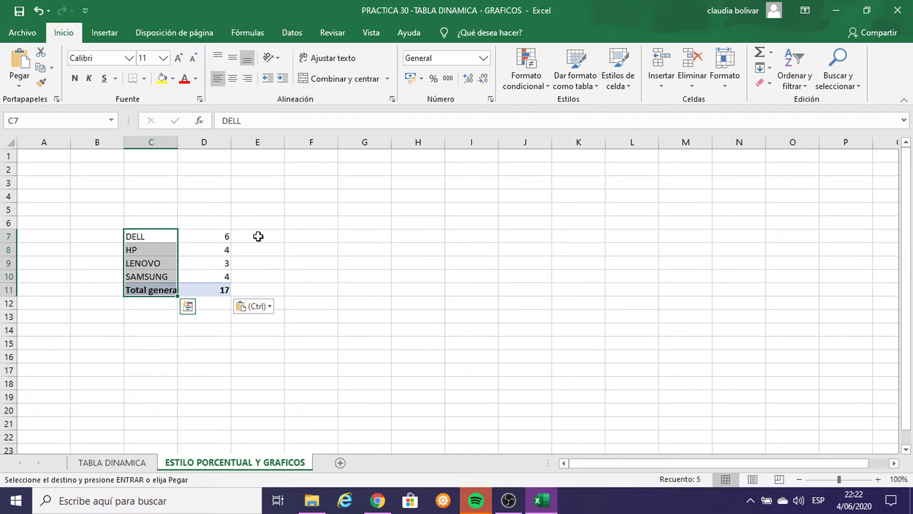
{"action": "left_click_drag", "start_coordinate": [257, 236], "coordinate": [268, 293]}
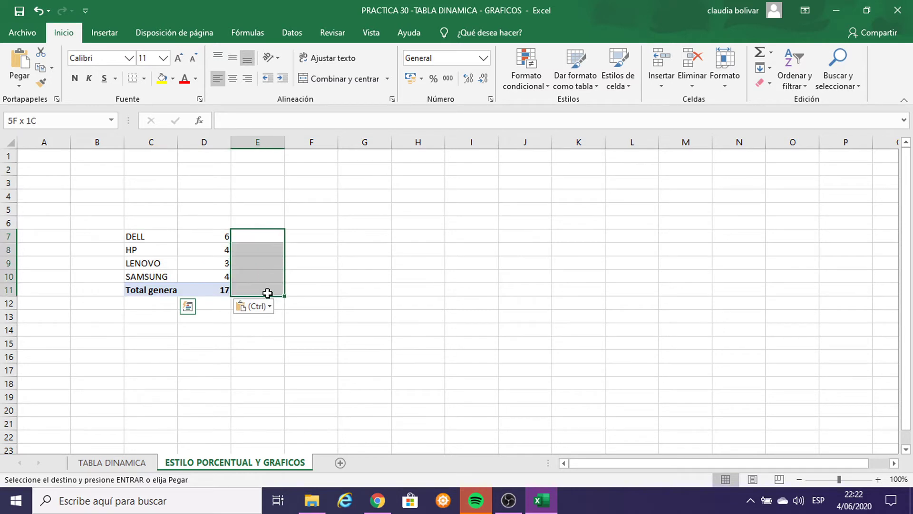
- Format cell E7, beside the DELL count, with font size 14 and bold
{"action": "left_click", "coordinate": [257, 239]}
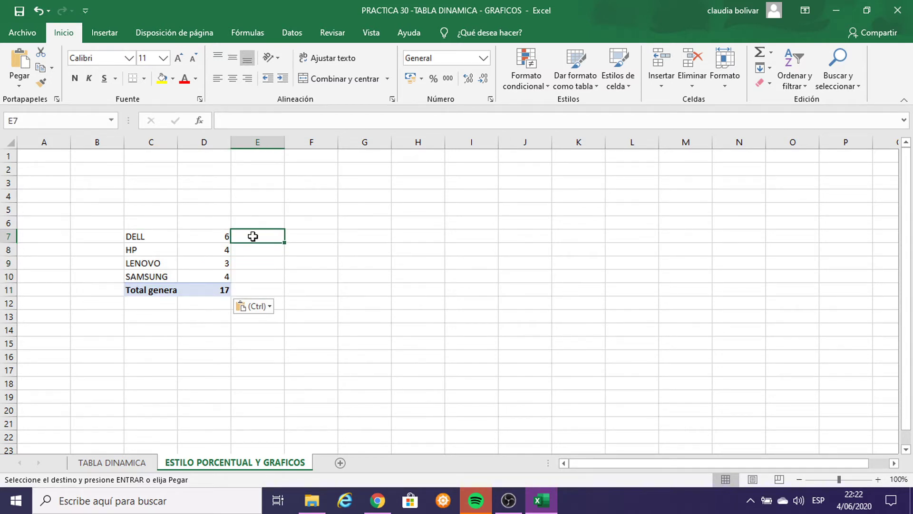
{"action": "left_click", "coordinate": [877, 480]}
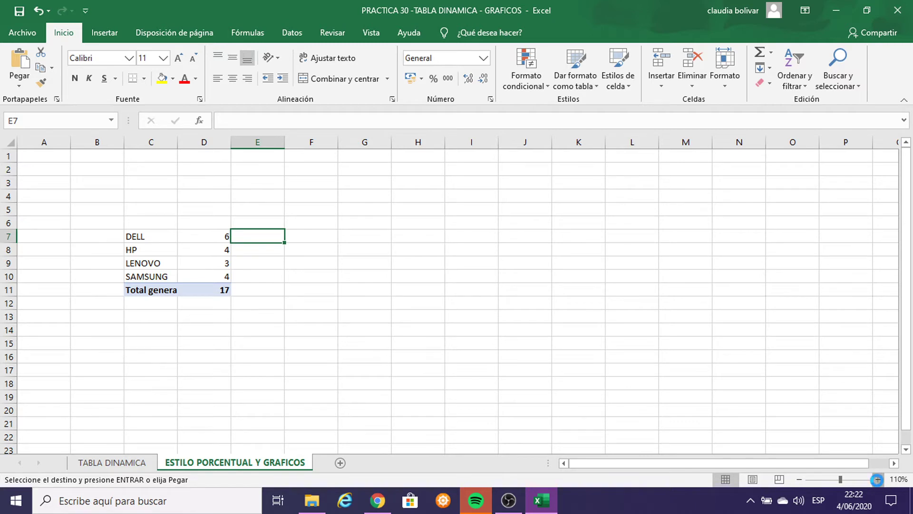
{"action": "left_click", "coordinate": [877, 480]}
{"action": "left_click", "coordinate": [878, 479]}
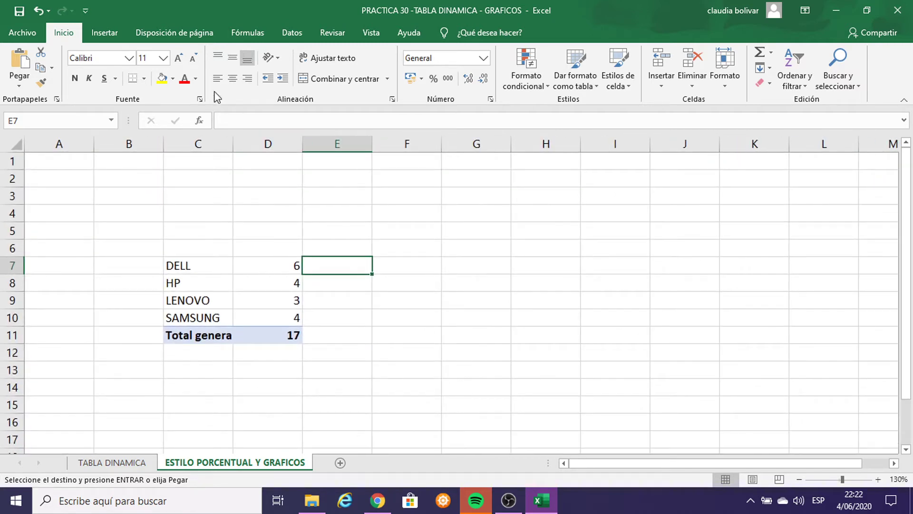
{"action": "left_click", "coordinate": [164, 59]}
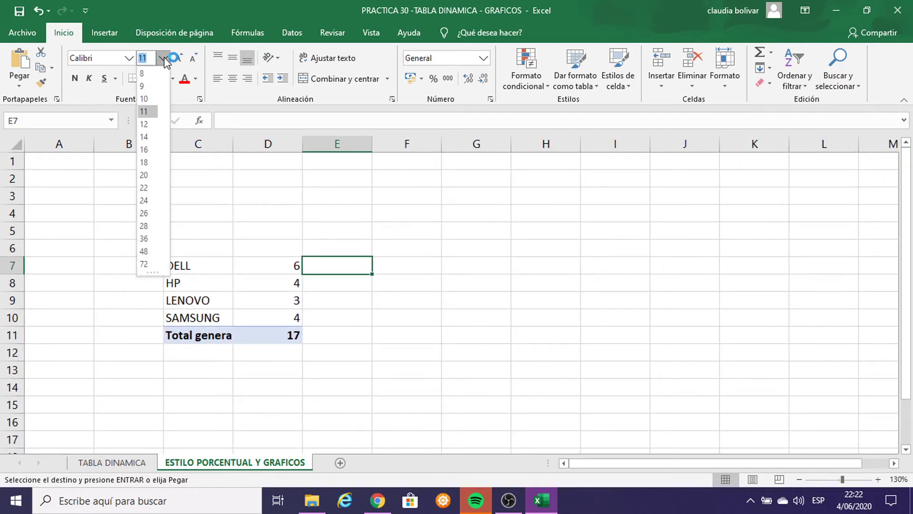
{"action": "left_click", "coordinate": [147, 136]}
{"action": "left_click", "coordinate": [75, 78]}
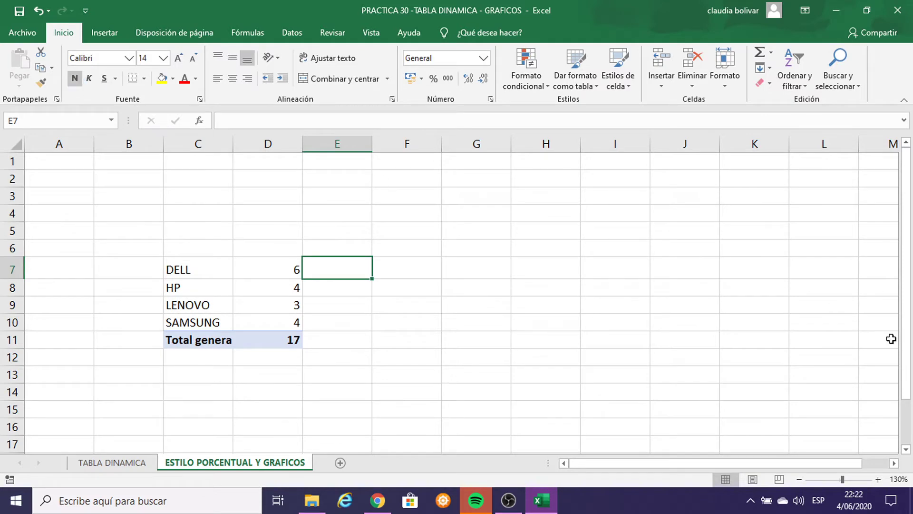
- Enter the formula =D7/$D$11 in E7 to divide the DELL count by the total, and fill it down to E11
{"action": "type", "text": "="}
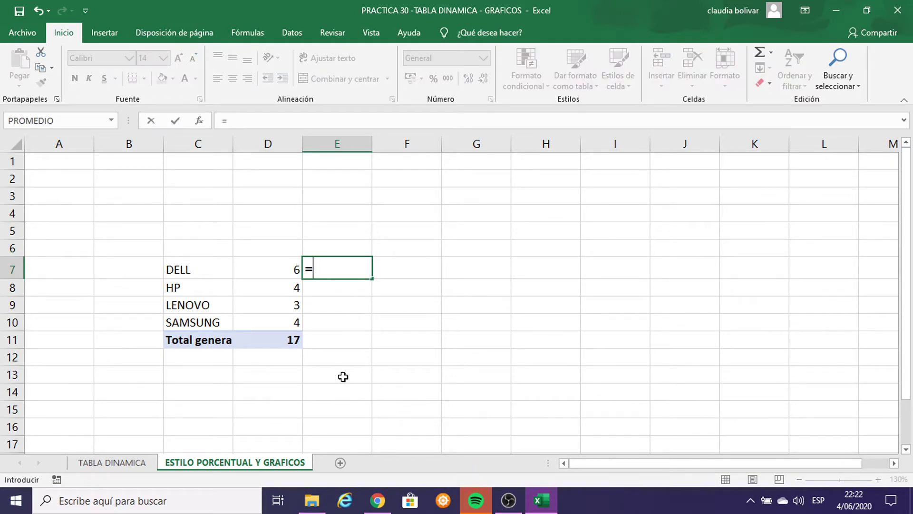
{"action": "left_click", "coordinate": [288, 268]}
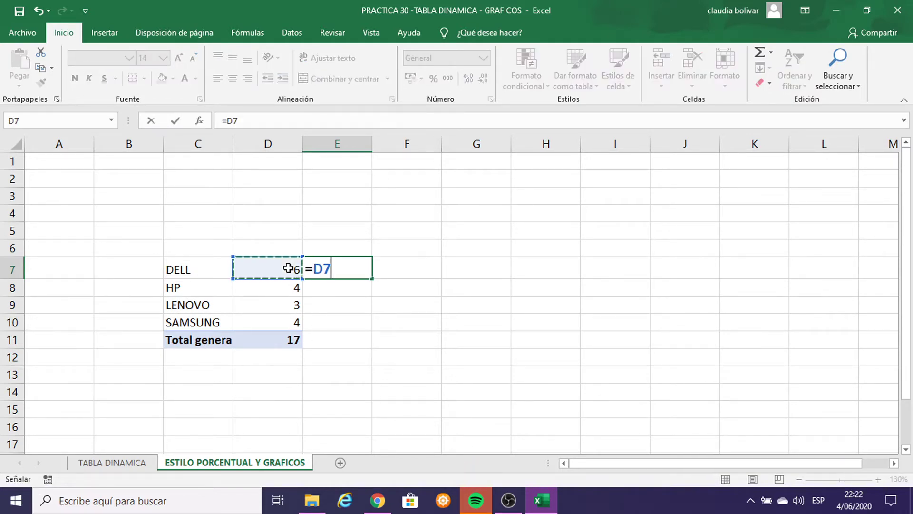
{"action": "type", "text": "/"}
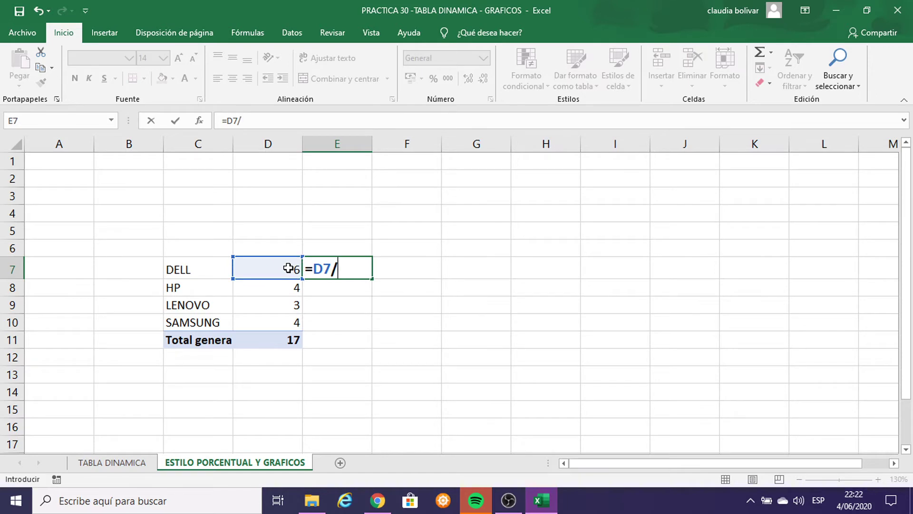
{"action": "left_click", "coordinate": [278, 340]}
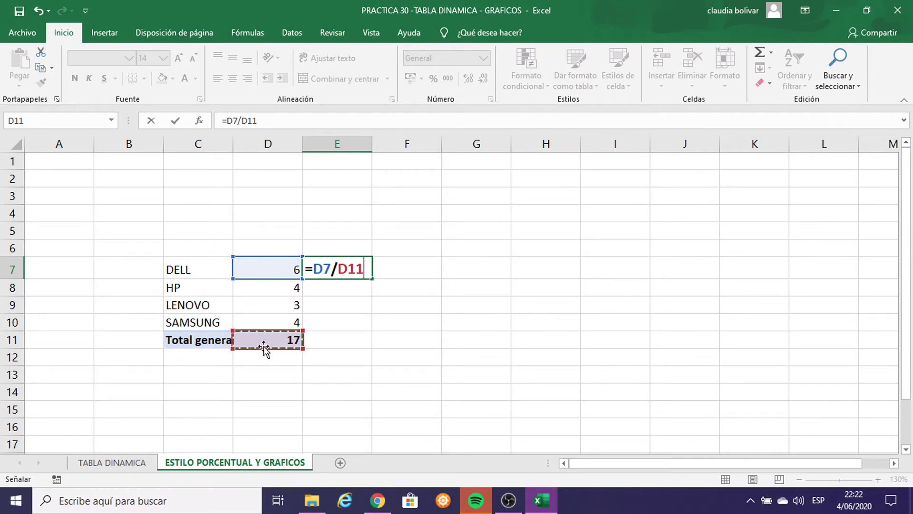
{"action": "left_click", "coordinate": [351, 265]}
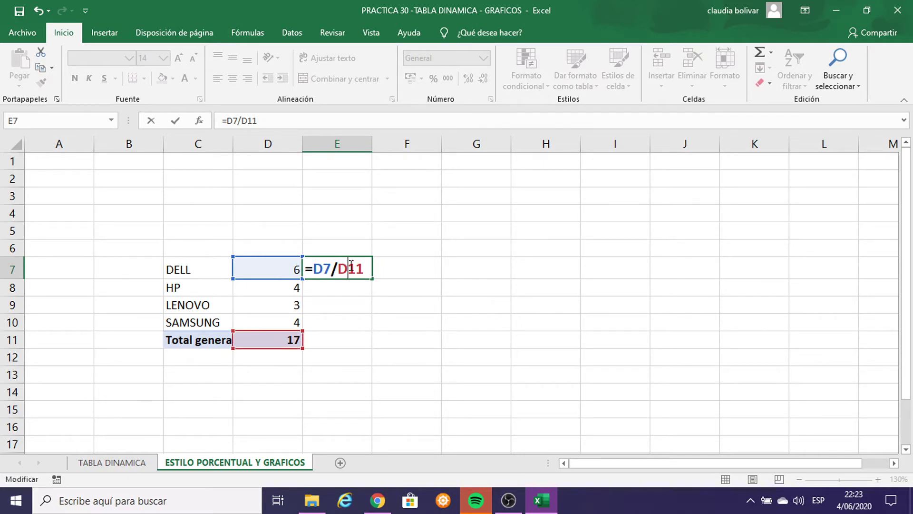
{"action": "key", "text": "XF86AudioPlay"}
{"action": "key", "text": "F4"}
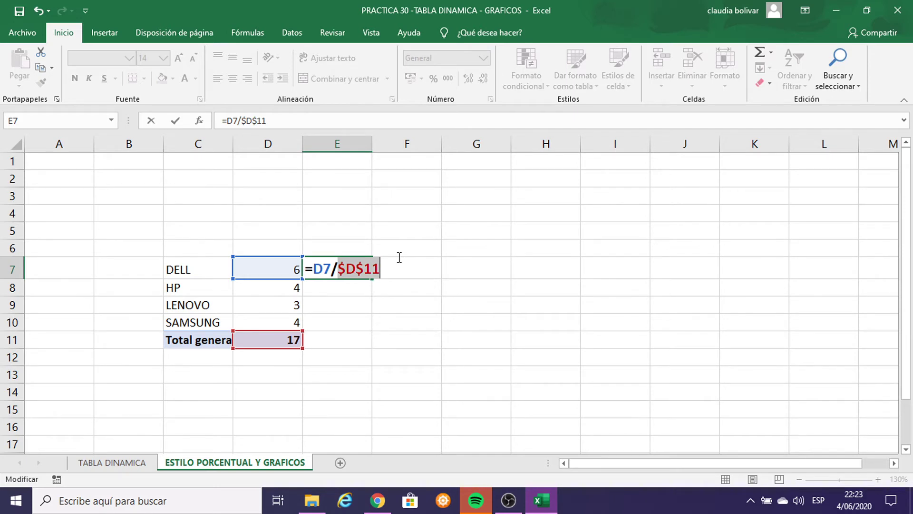
{"action": "key", "text": "Return"}
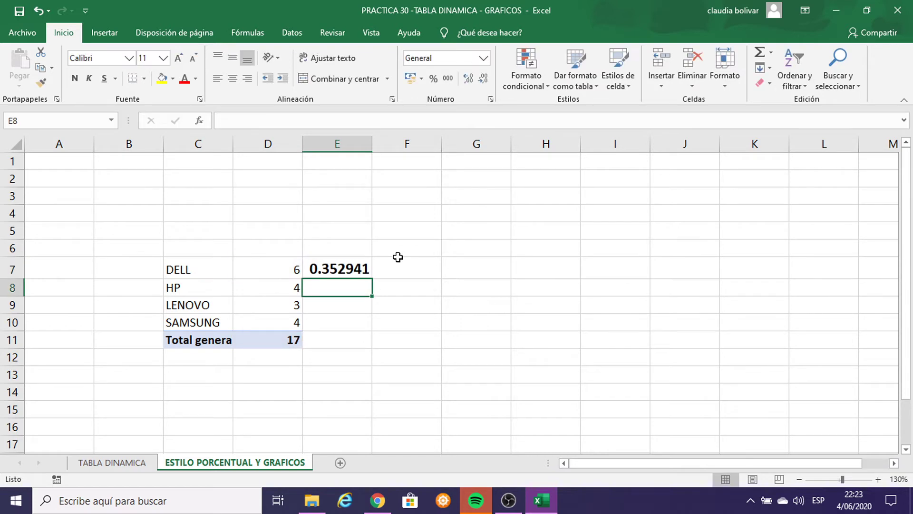
{"action": "left_click", "coordinate": [351, 272]}
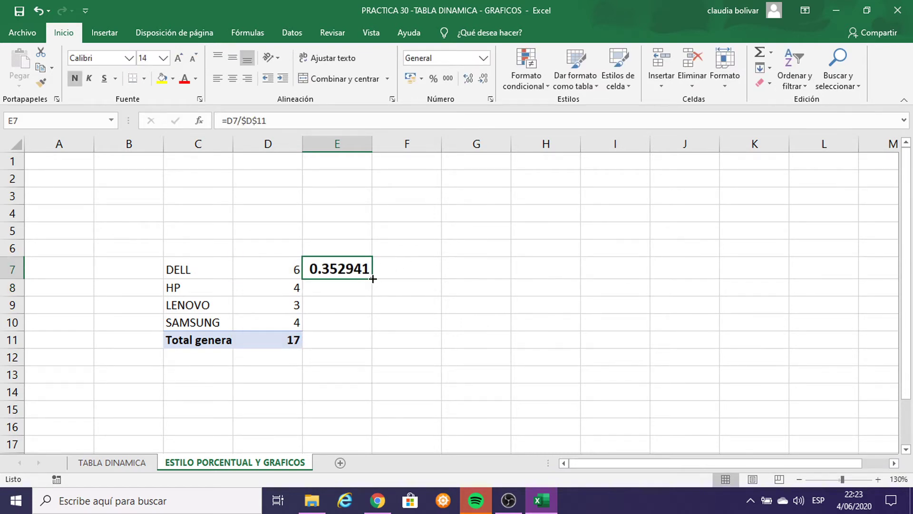
{"action": "left_click_drag", "start_coordinate": [373, 279], "coordinate": [371, 341]}
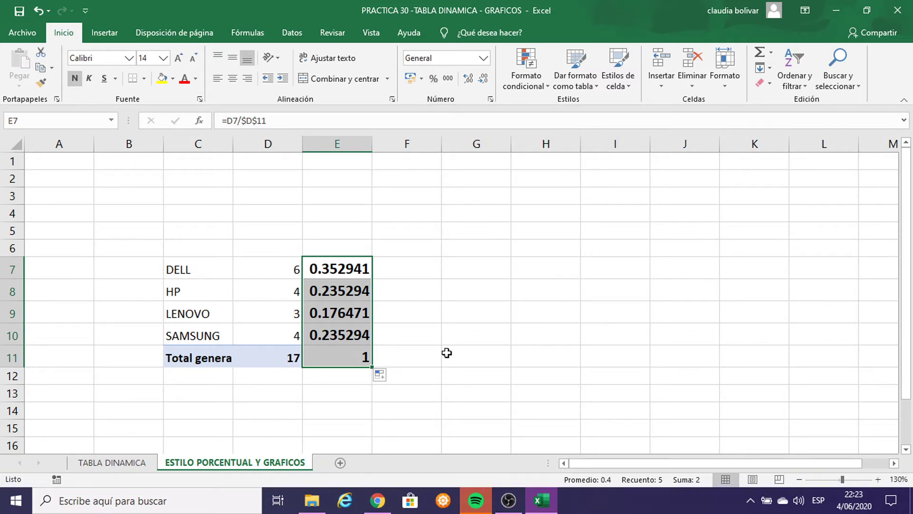
- Open Paint with a blank canvas over the spreadsheet
{"action": "key", "text": "super+r"}
{"action": "key", "text": "Return"}
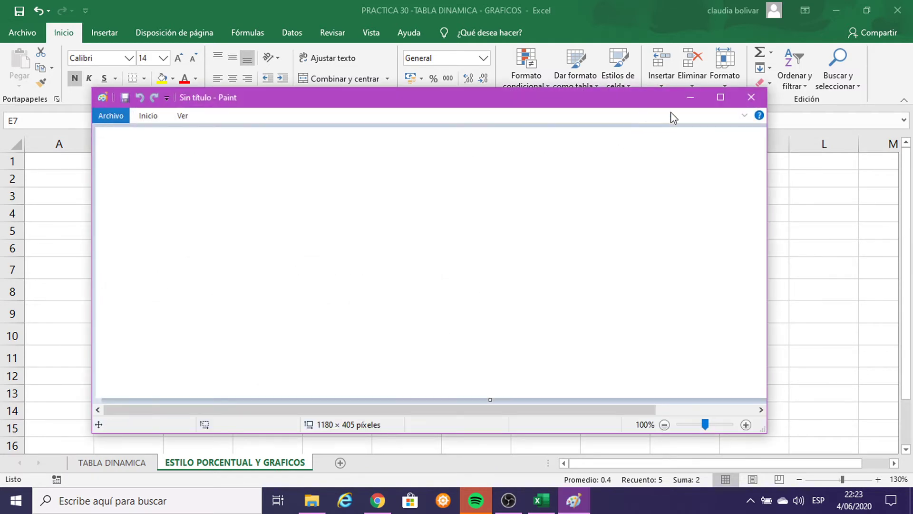
- Paste a screenshot of the Estilo porcentual tooltip into the maximized Paint canvas at 200% zoom, examine it, and return to Excel
{"action": "left_click", "coordinate": [722, 93]}
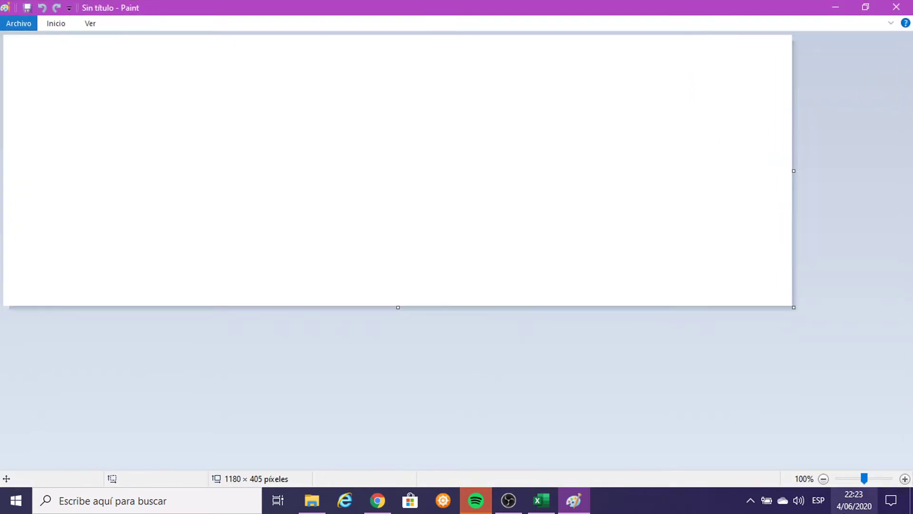
{"action": "left_click", "coordinate": [904, 478]}
{"action": "left_click", "coordinate": [838, 8]}
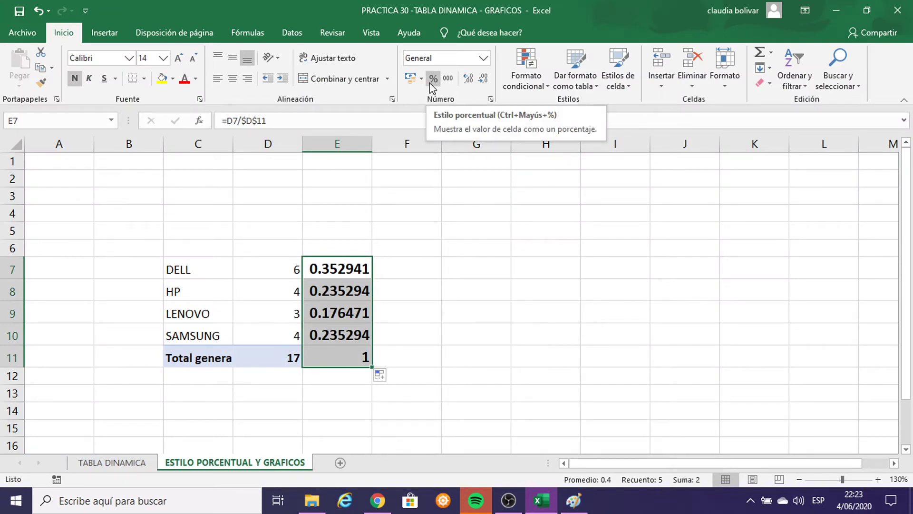
{"action": "left_click", "coordinate": [574, 503]}
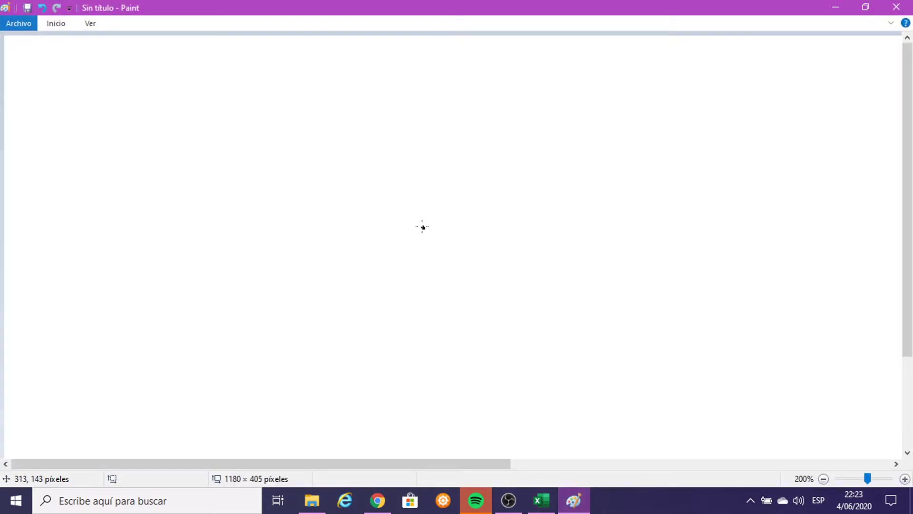
{"action": "key", "text": "ctrl+v"}
{"action": "mouse_move", "coordinate": [695, 385]}
{"action": "left_mouse_down"}
{"action": "mouse_move", "coordinate": [403, 323]}
{"action": "mouse_move", "coordinate": [290, 319]}
{"action": "left_mouse_up"}
{"action": "left_click_drag", "start_coordinate": [426, 153], "coordinate": [425, 170]}
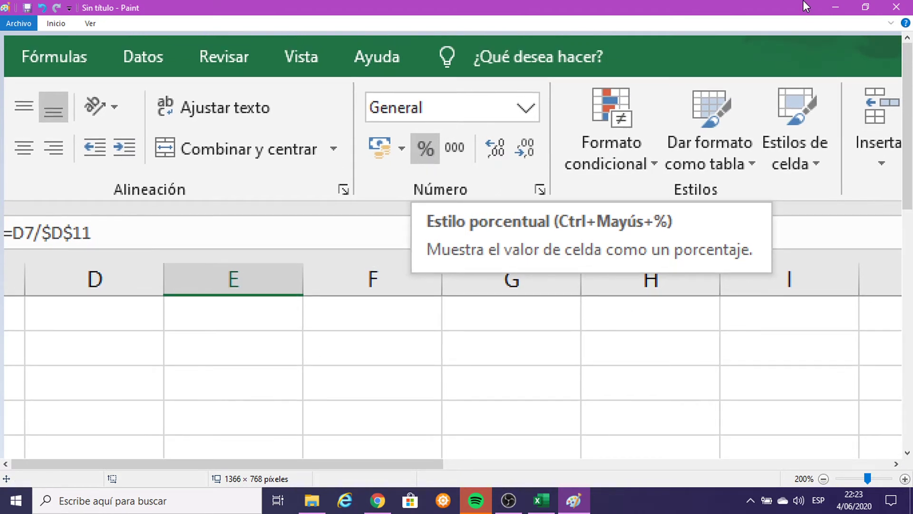
{"action": "left_click", "coordinate": [838, 7]}
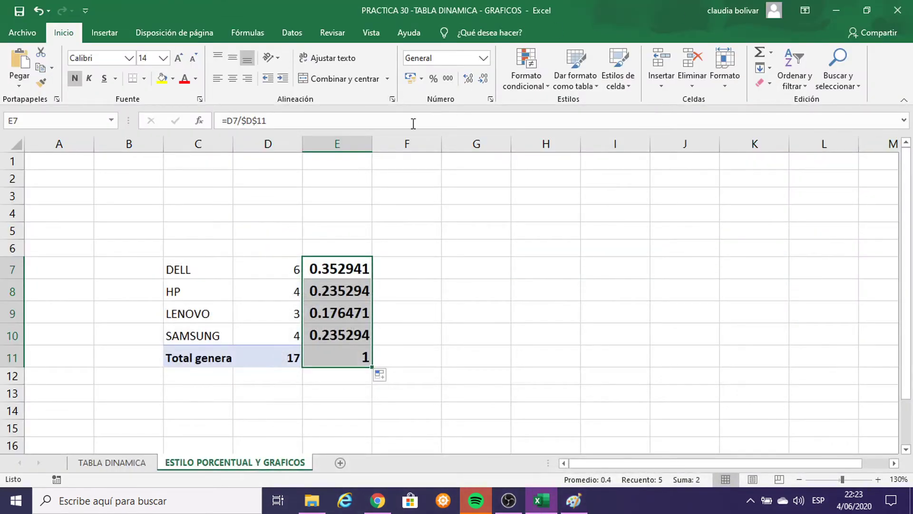
- Format the brand shares in E7:E11 with the percent style
{"action": "left_click", "coordinate": [434, 79]}
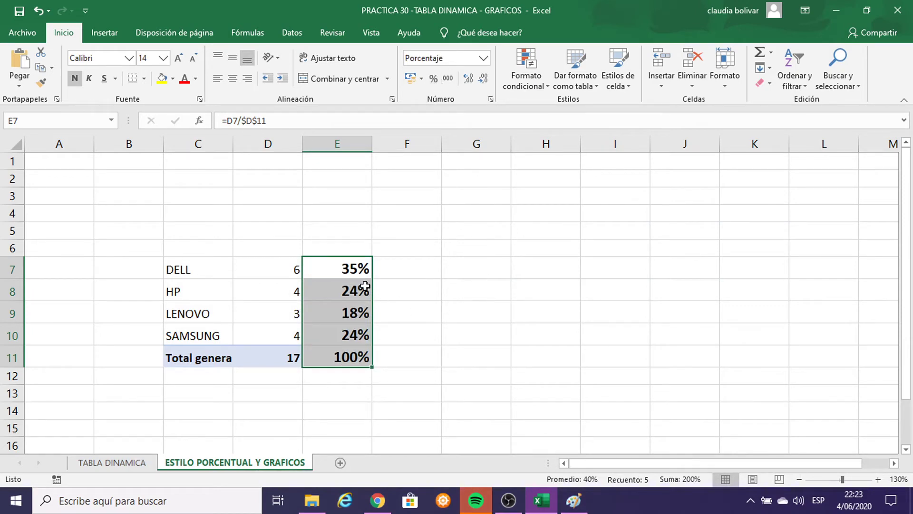
{"action": "left_click_drag", "start_coordinate": [357, 269], "coordinate": [354, 339]}
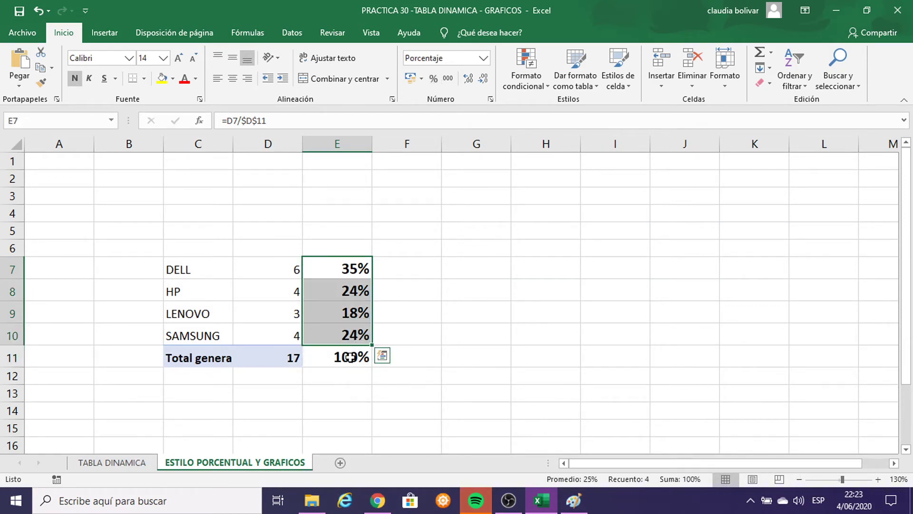
{"action": "left_click", "coordinate": [443, 267]}
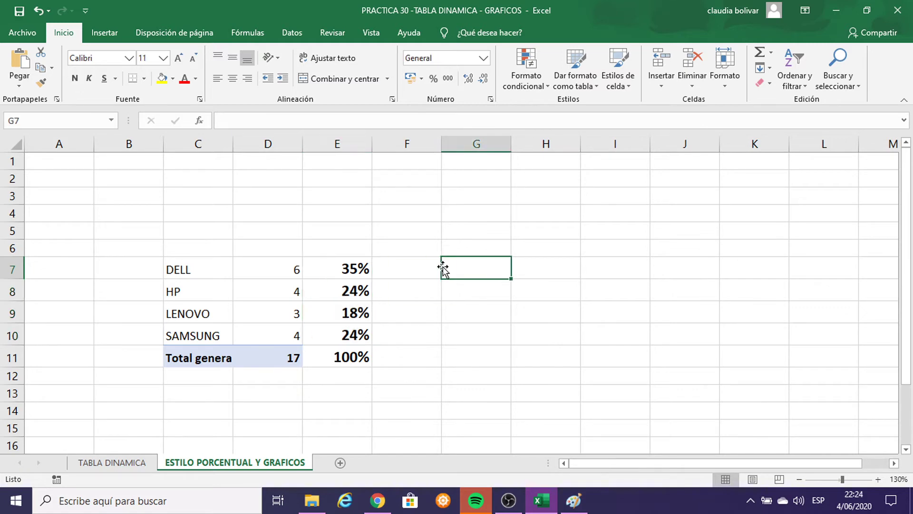
- Set the font size of the percentages in E7:E11 to 11
{"action": "left_click_drag", "start_coordinate": [359, 265], "coordinate": [352, 358]}
{"action": "left_click", "coordinate": [163, 58]}
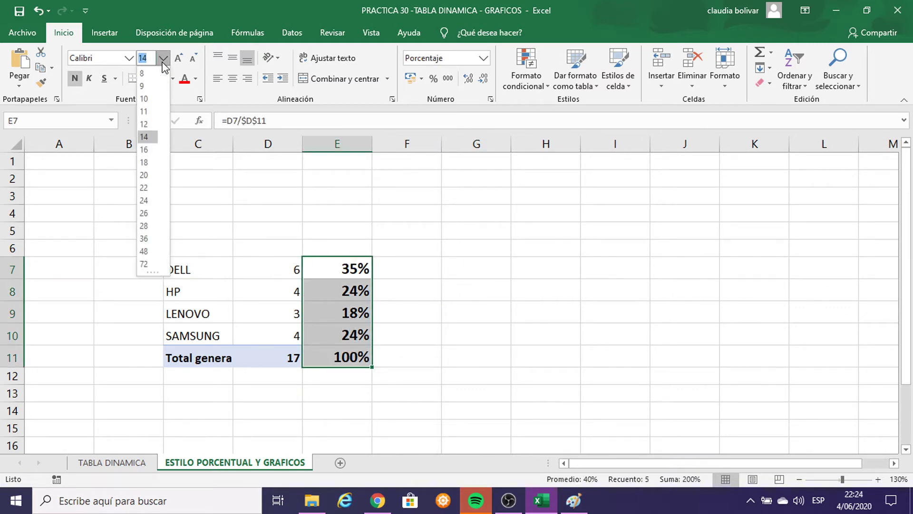
{"action": "left_click", "coordinate": [145, 111]}
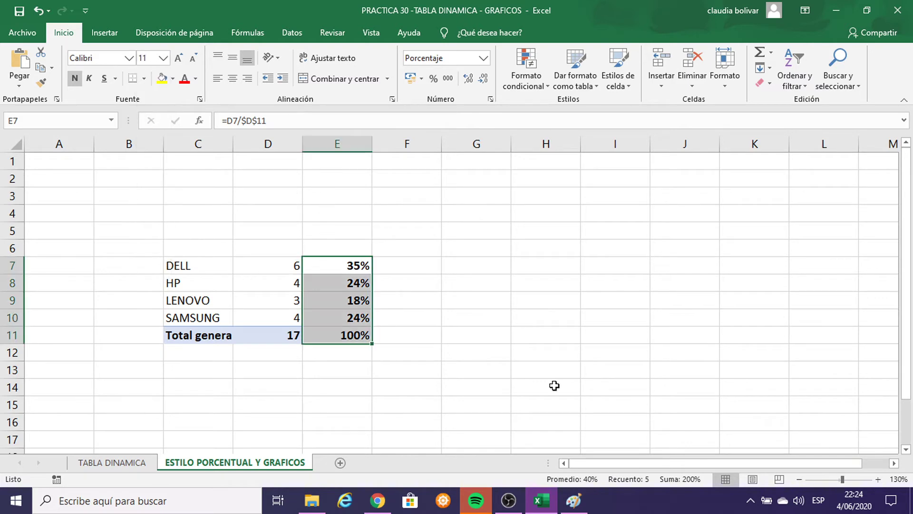
- Insert a 3D pie chart from the brand names in C7:C10 and their percentages in E7:E10
{"action": "left_click", "coordinate": [877, 479]}
{"action": "left_click", "coordinate": [877, 478]}
{"action": "left_click", "coordinate": [878, 479]}
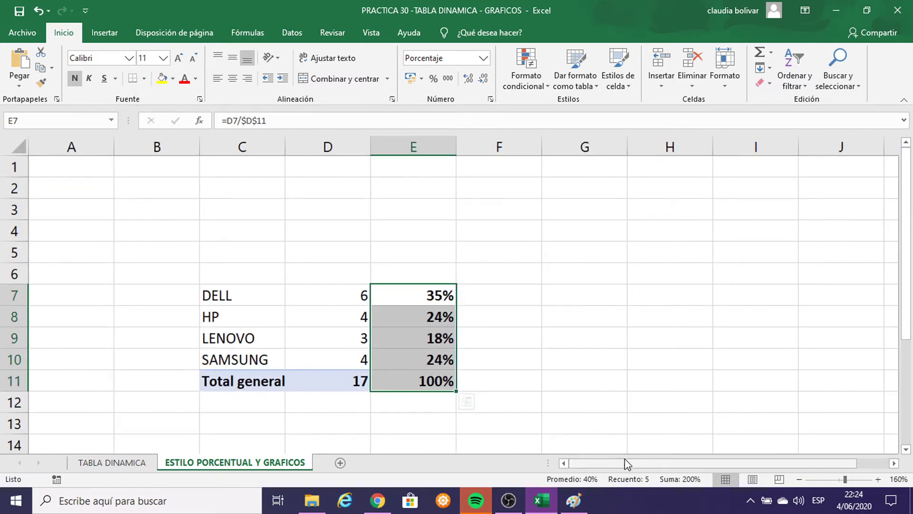
{"action": "left_click_drag", "start_coordinate": [627, 467], "coordinate": [689, 464]}
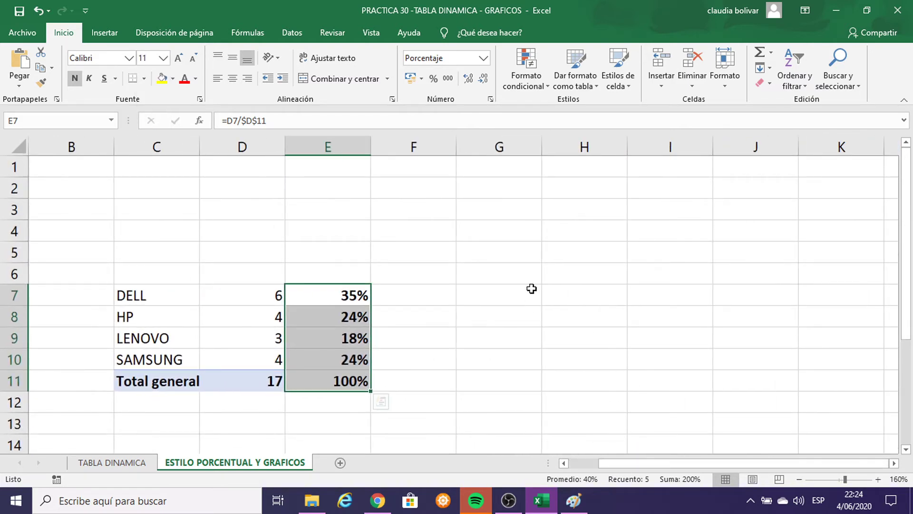
{"action": "left_click", "coordinate": [562, 295]}
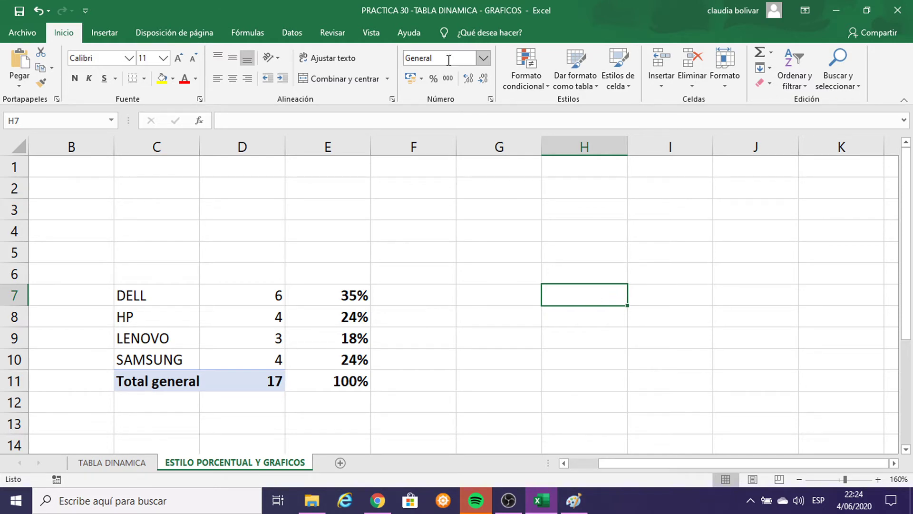
{"action": "left_click", "coordinate": [113, 32]}
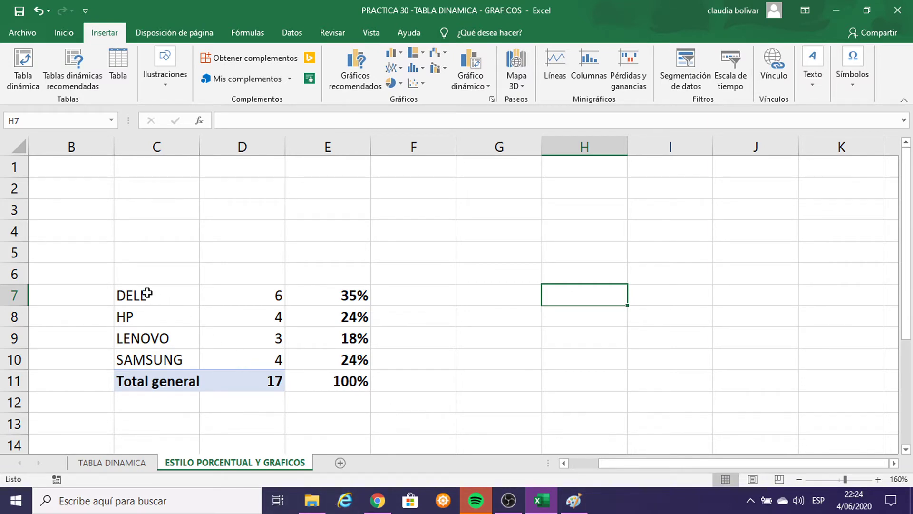
{"action": "left_click_drag", "start_coordinate": [148, 293], "coordinate": [137, 360]}
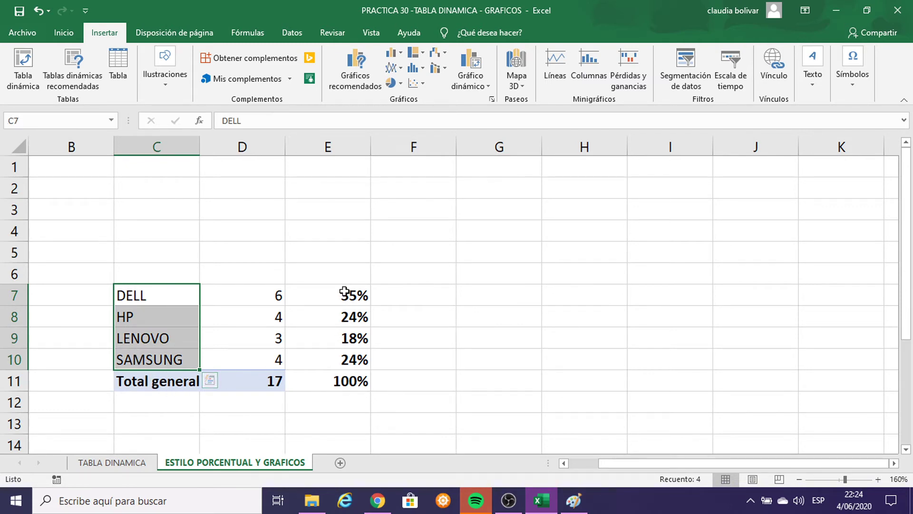
{"action": "left_click_drag", "start_coordinate": [345, 291], "coordinate": [343, 359]}
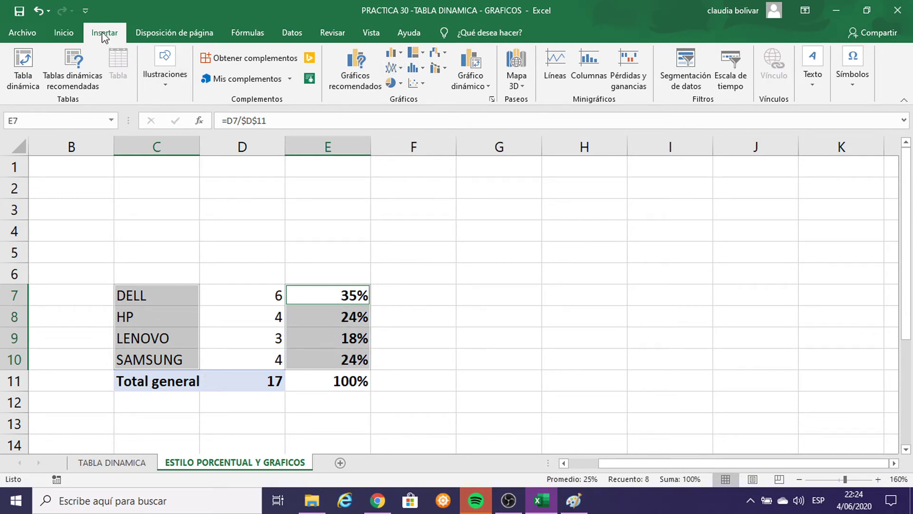
{"action": "left_click", "coordinate": [63, 34]}
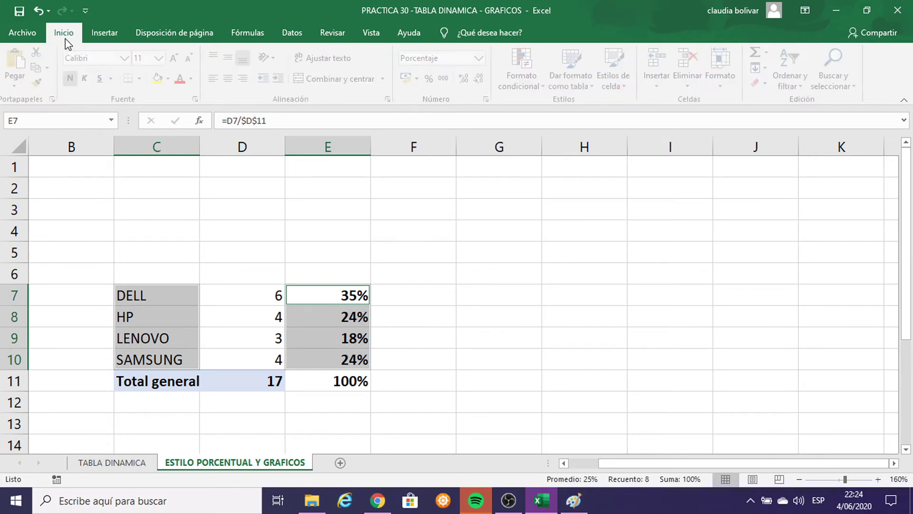
{"action": "left_click", "coordinate": [104, 33]}
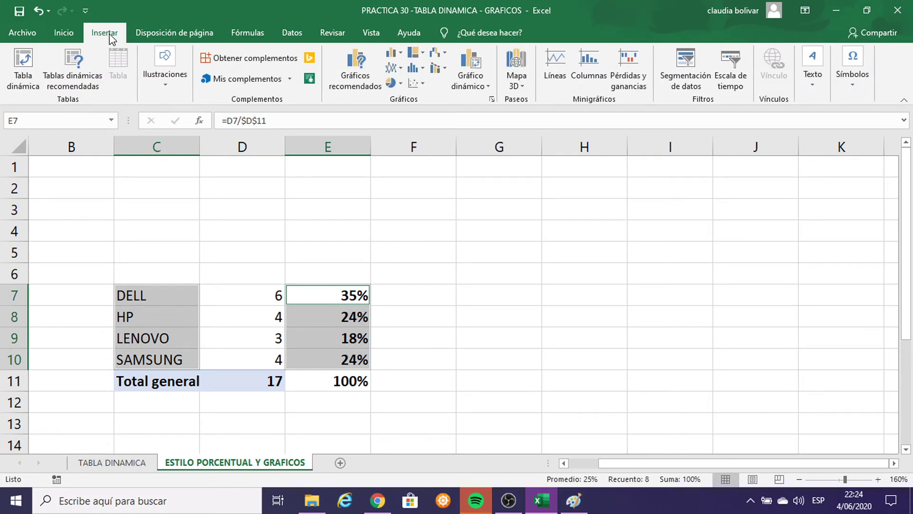
{"action": "left_click", "coordinate": [401, 84]}
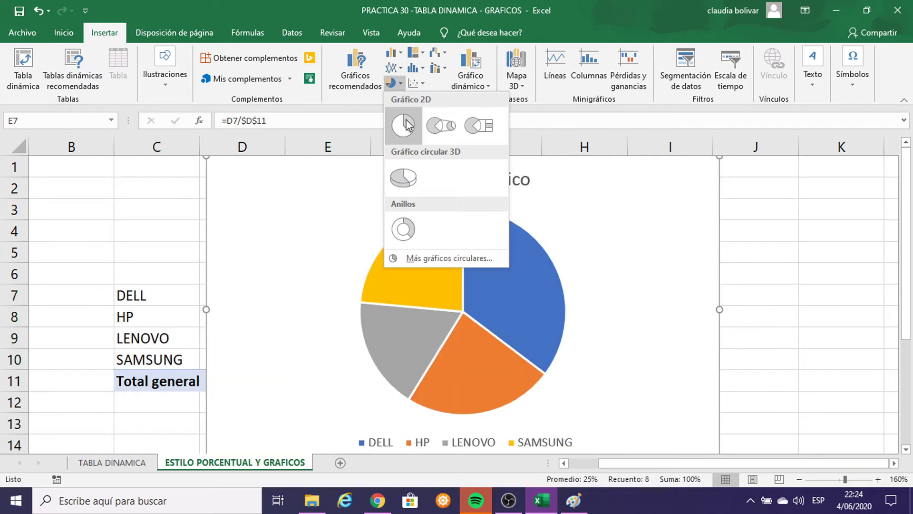
{"action": "left_click", "coordinate": [406, 176]}
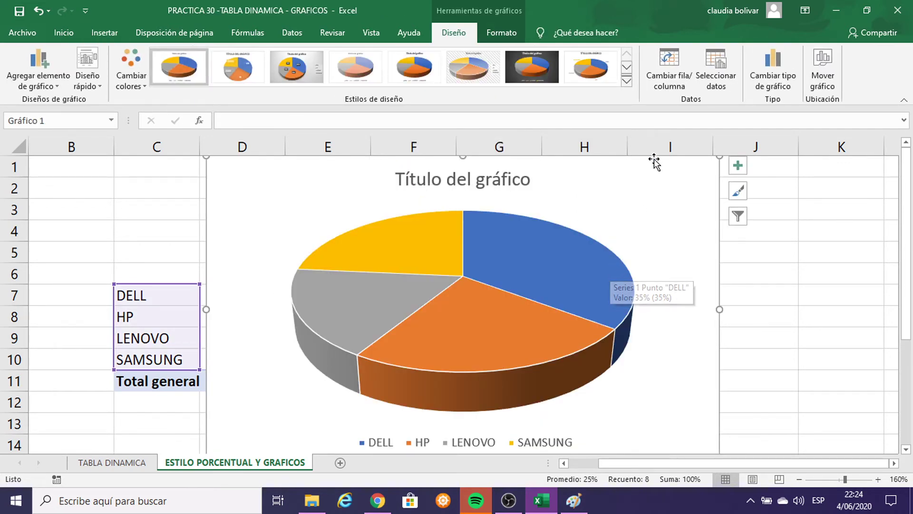
- Apply the third chart style, with percentage labels and a gray gradient background, and fit the chart beside the table over about F2:J12
{"action": "left_click", "coordinate": [626, 82]}
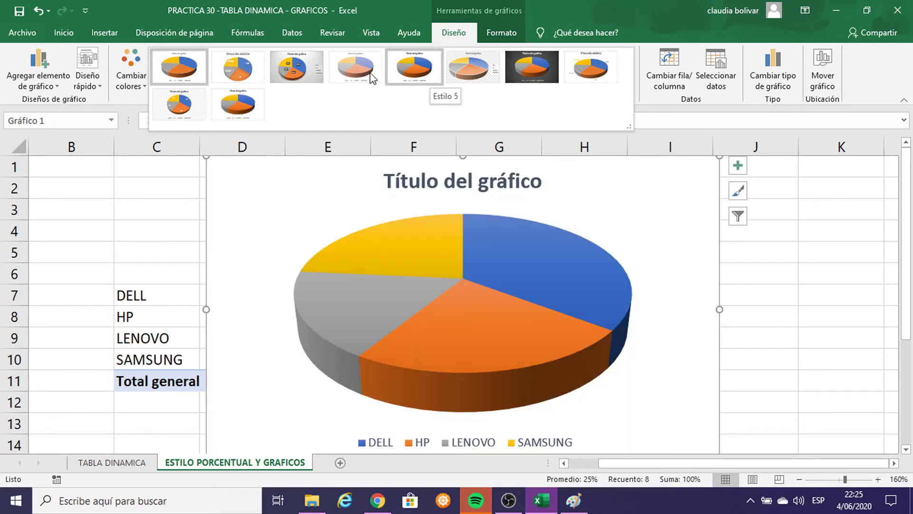
{"action": "left_click", "coordinate": [292, 74]}
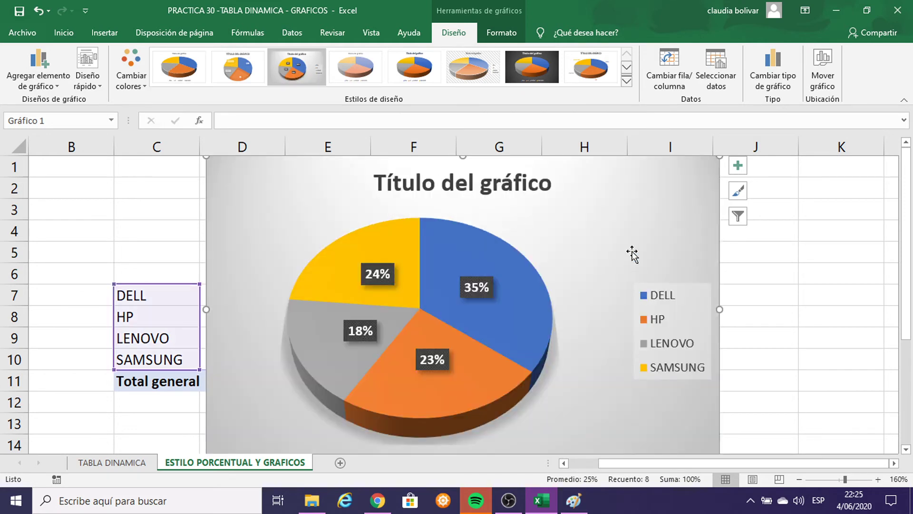
{"action": "left_click_drag", "start_coordinate": [685, 177], "coordinate": [603, 235]}
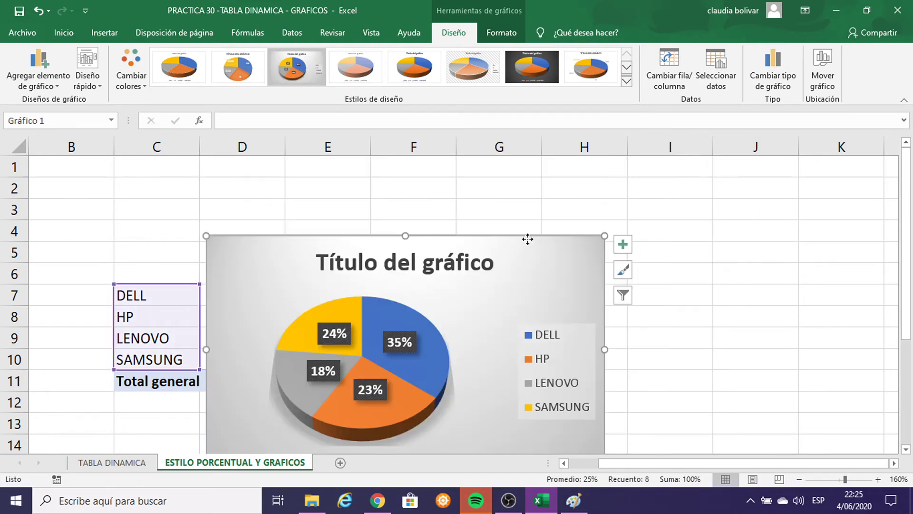
{"action": "left_click_drag", "start_coordinate": [526, 238], "coordinate": [734, 175]}
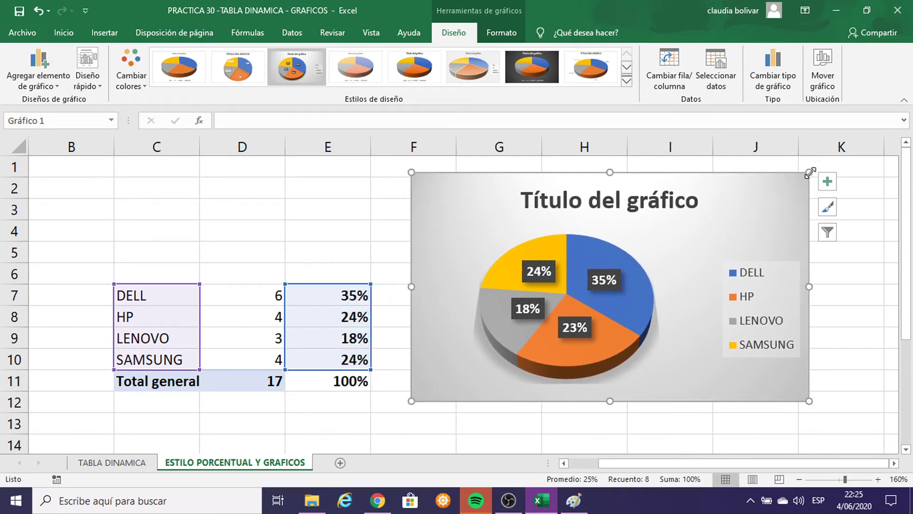
{"action": "left_click_drag", "start_coordinate": [807, 173], "coordinate": [796, 185]}
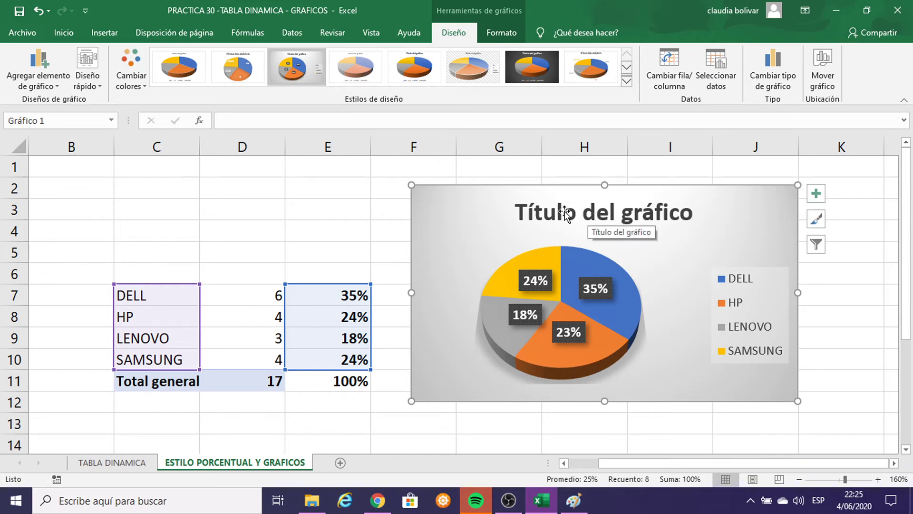
- Replace the pie chart's title with LAPTOP, checking it against the column heading on the TABLA DINAMICA sheet
{"action": "left_click", "coordinate": [521, 209]}
{"action": "triple_click", "coordinate": [645, 220]}
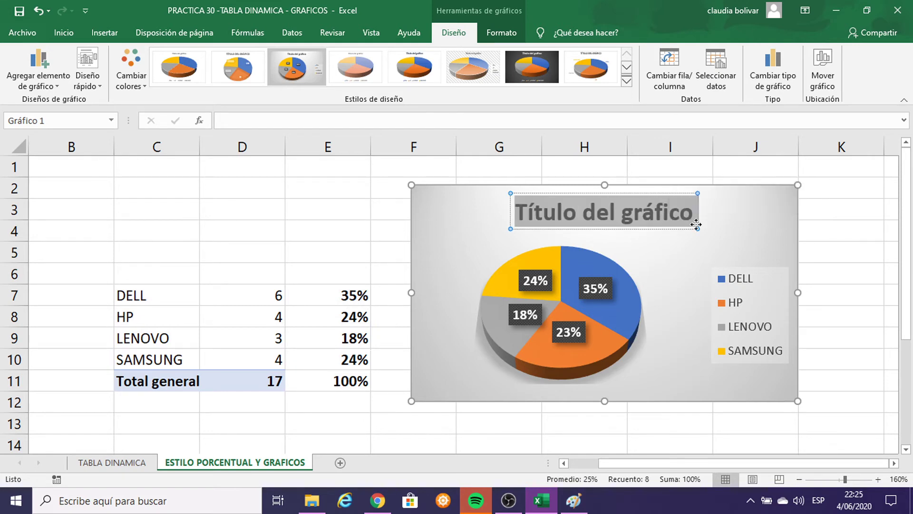
{"action": "type", "text": "LAPT"}
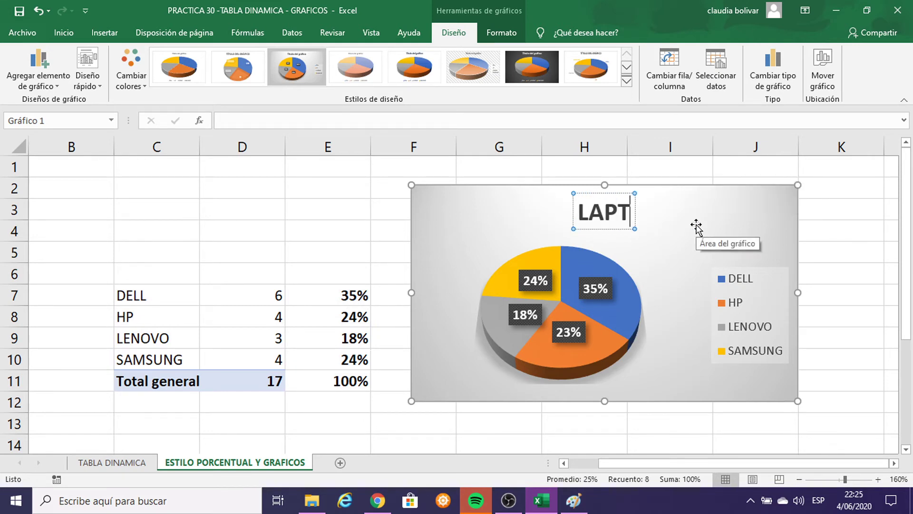
{"action": "type", "text": "OP"}
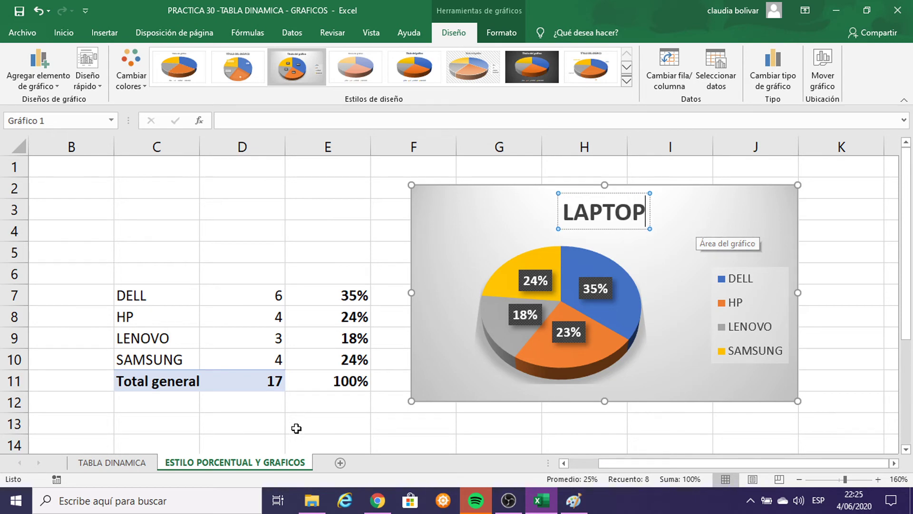
{"action": "left_click", "coordinate": [112, 464]}
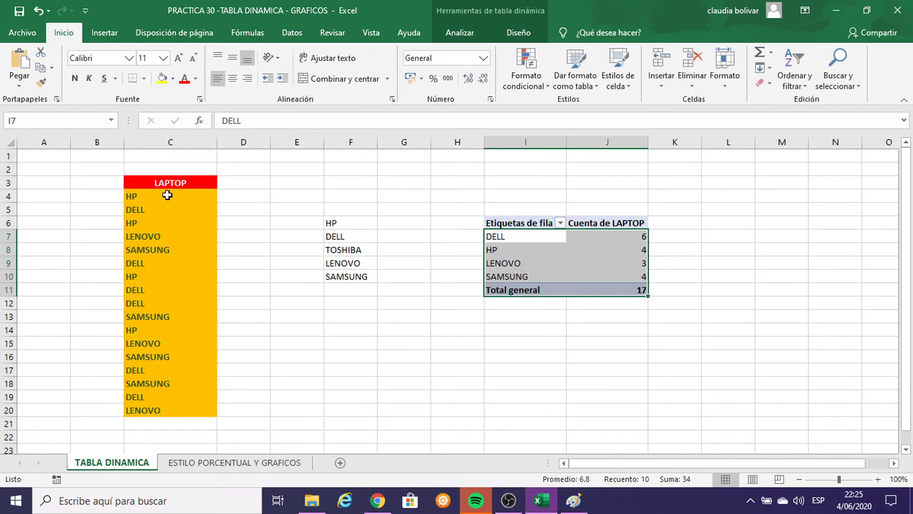
{"action": "left_click", "coordinate": [233, 464]}
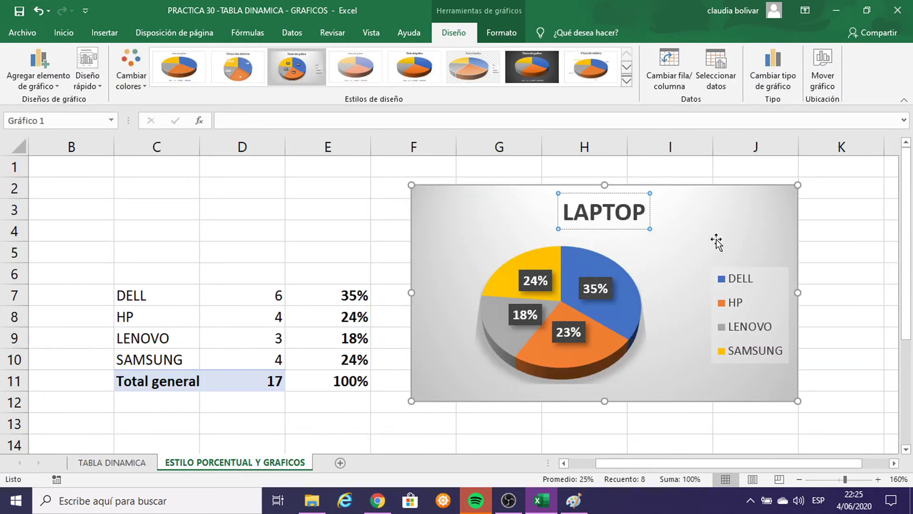
- Apply the WordArt style with dark fill, white outline and blue shadow to the LAPTOP chart title
{"action": "left_click", "coordinate": [623, 211]}
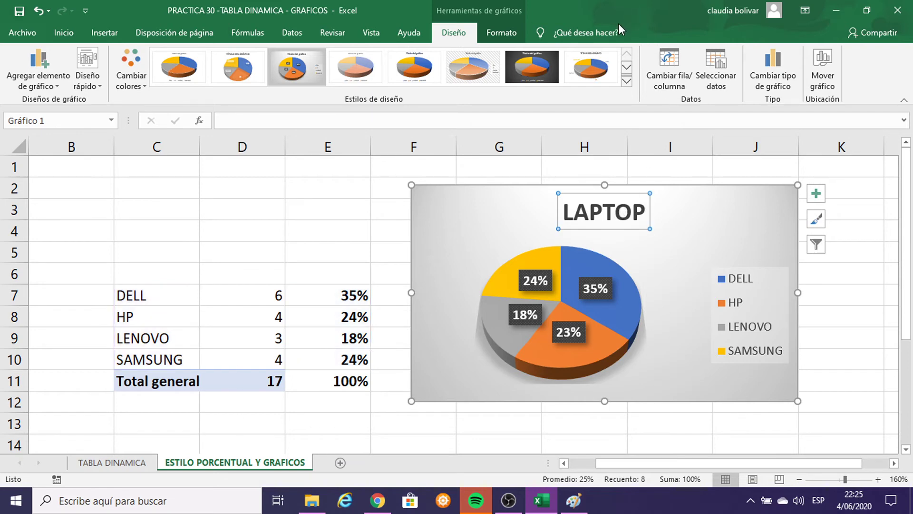
{"action": "left_click", "coordinate": [501, 29]}
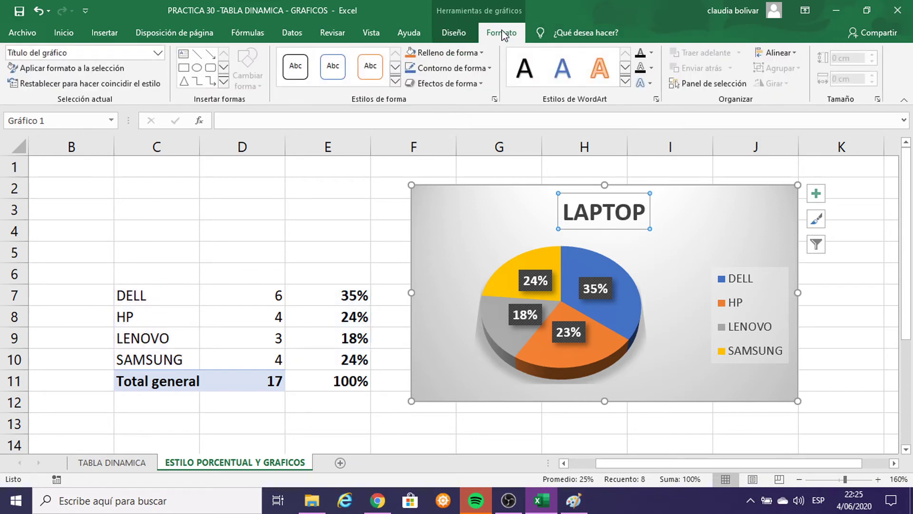
{"action": "left_click", "coordinate": [624, 84]}
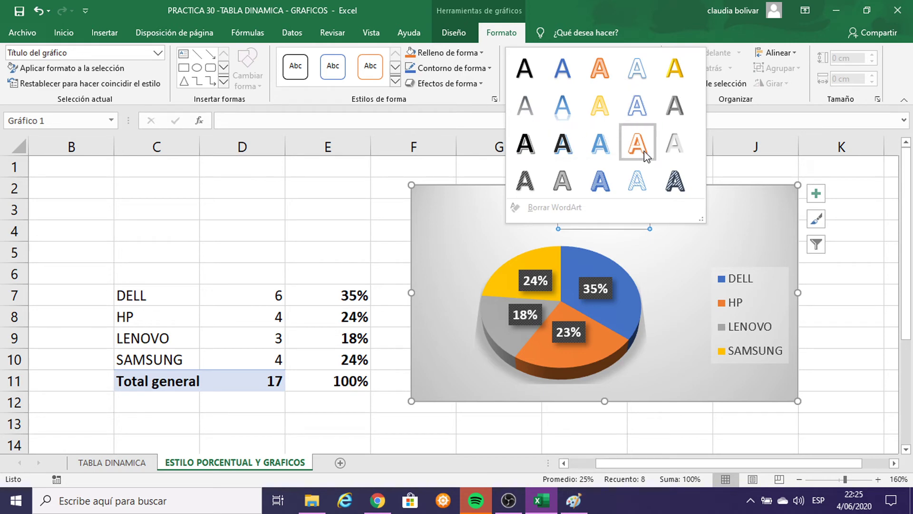
{"action": "left_click", "coordinate": [564, 144]}
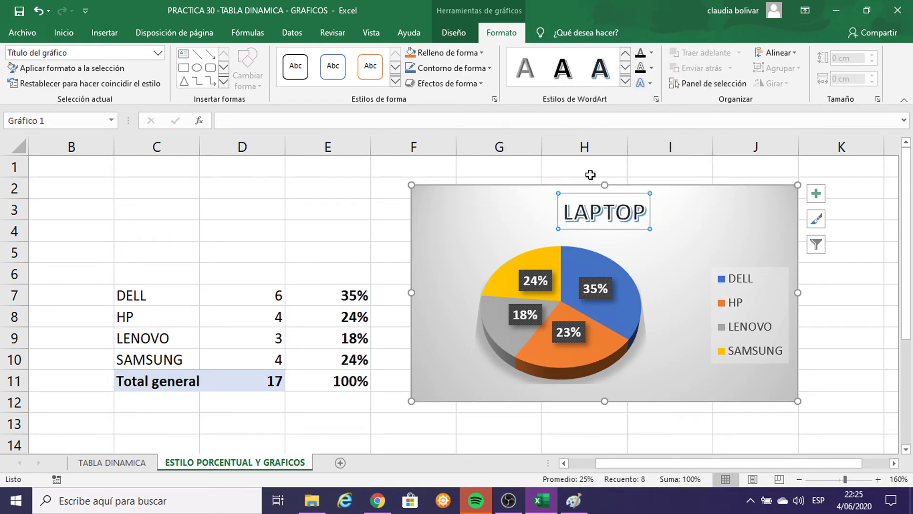
{"action": "left_click", "coordinate": [63, 33]}
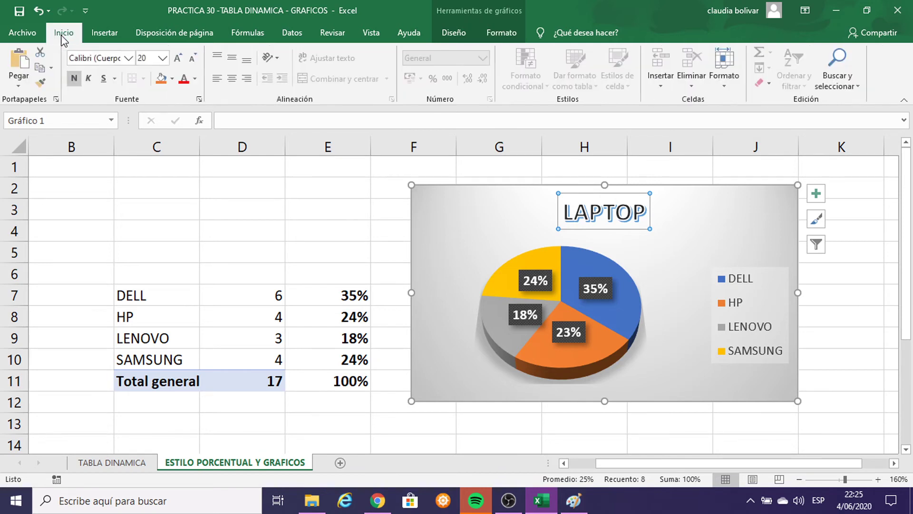
- Set the pie chart title's font to Arial Black and move the chart slightly up and right to cover about F1:K12
{"action": "left_click", "coordinate": [129, 58]}
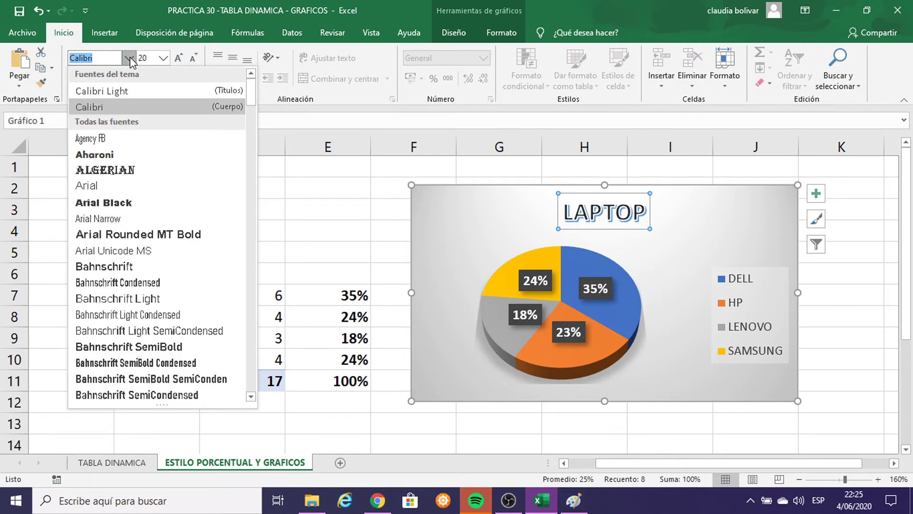
{"action": "left_click", "coordinate": [91, 204]}
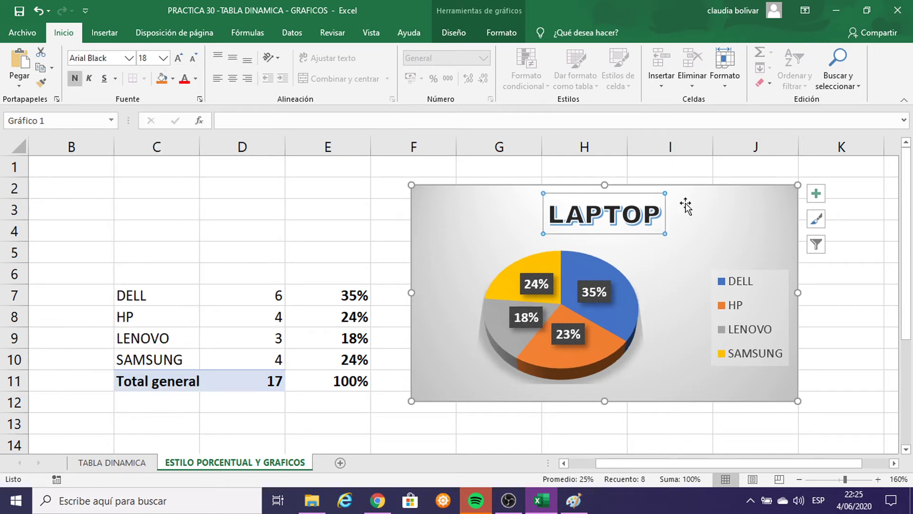
{"action": "left_click_drag", "start_coordinate": [788, 196], "coordinate": [809, 183]}
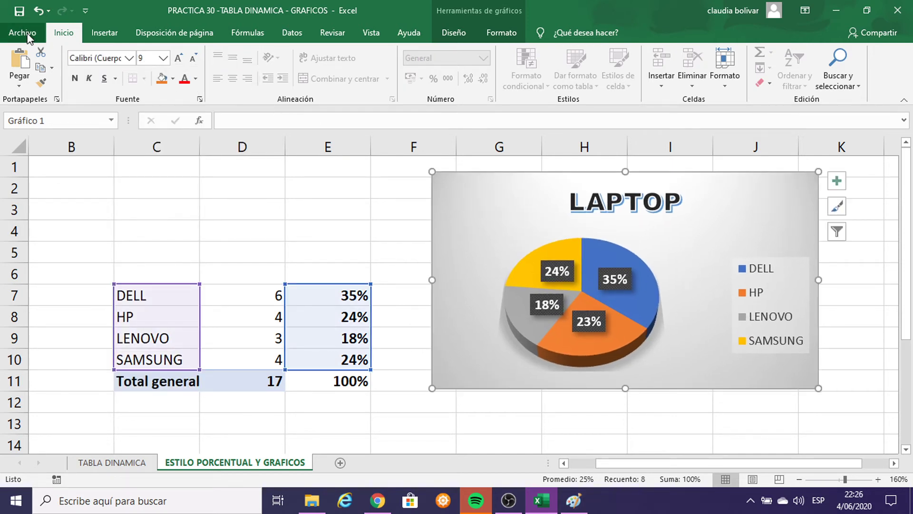
- Look over the legend placement options and the available chart styles for the pie chart
{"action": "left_click", "coordinate": [445, 32]}
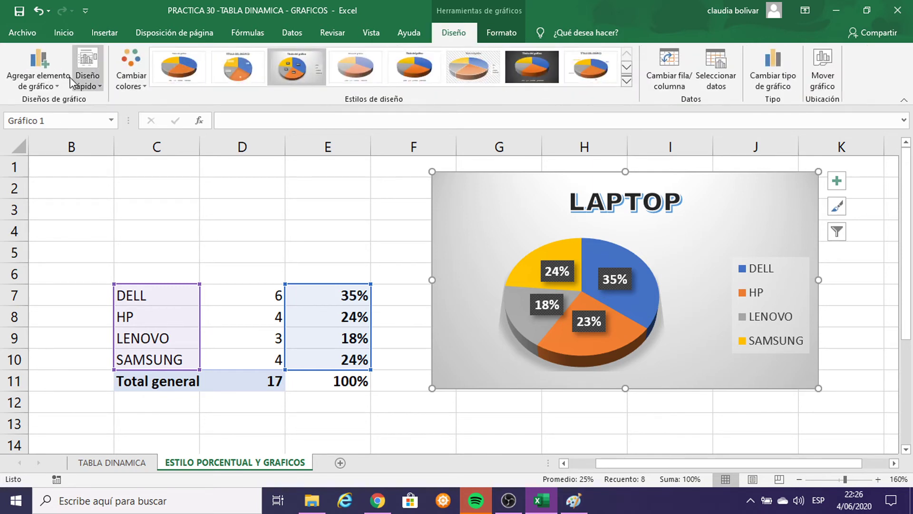
{"action": "left_click", "coordinate": [51, 78]}
{"action": "mouse_move", "coordinate": [42, 149]}
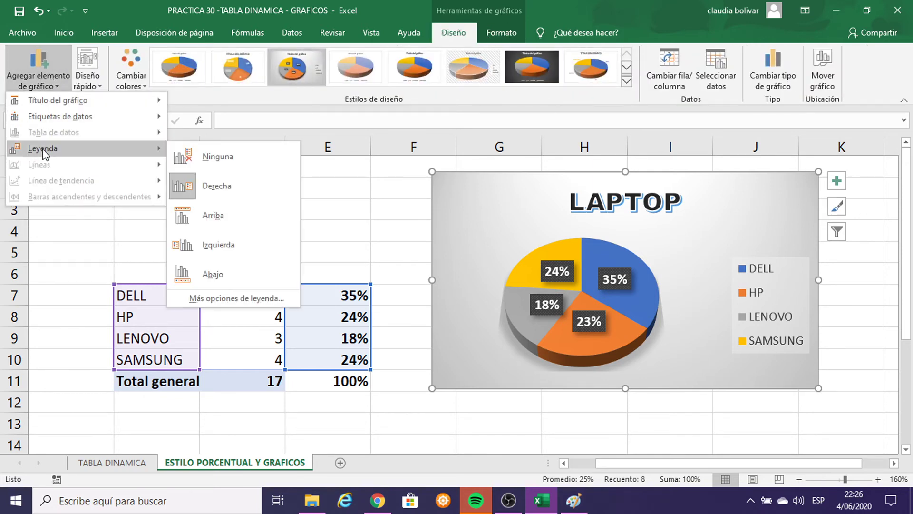
{"action": "left_click", "coordinate": [880, 372]}
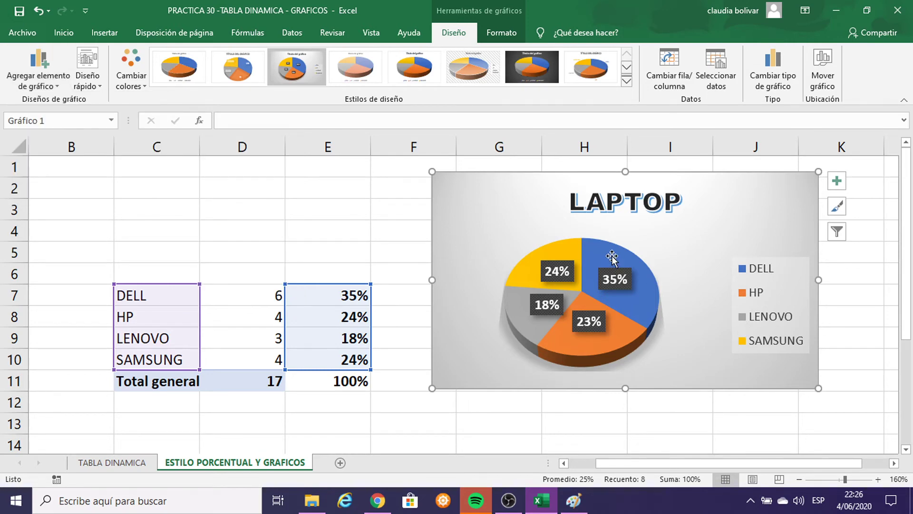
{"action": "left_click", "coordinate": [590, 240]}
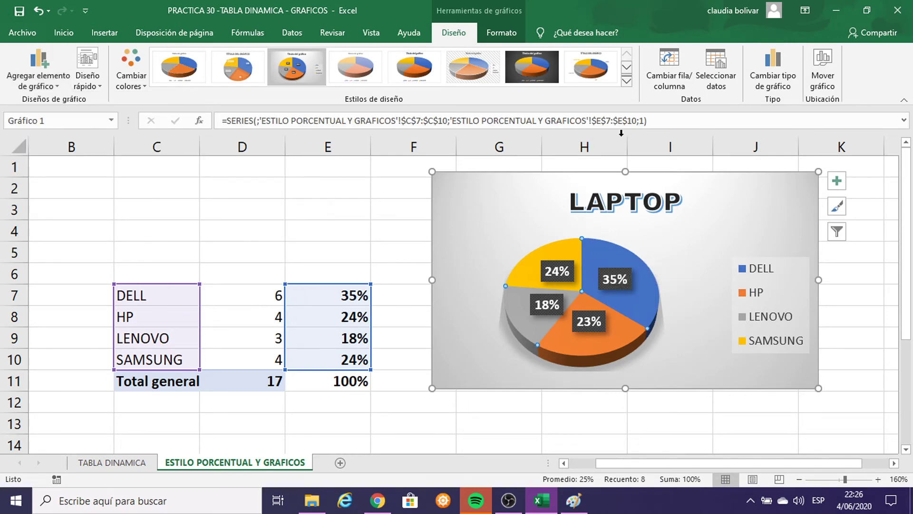
{"action": "left_click", "coordinate": [626, 81]}
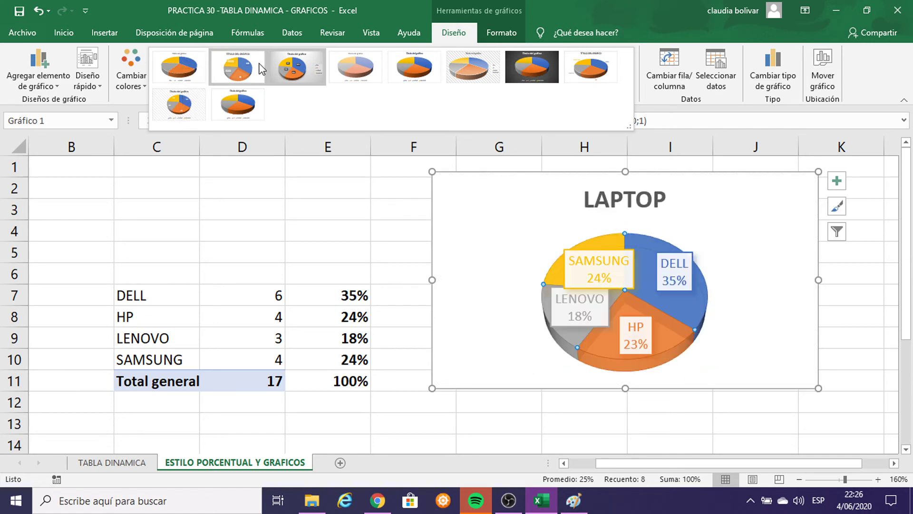
{"action": "left_click", "coordinate": [349, 243]}
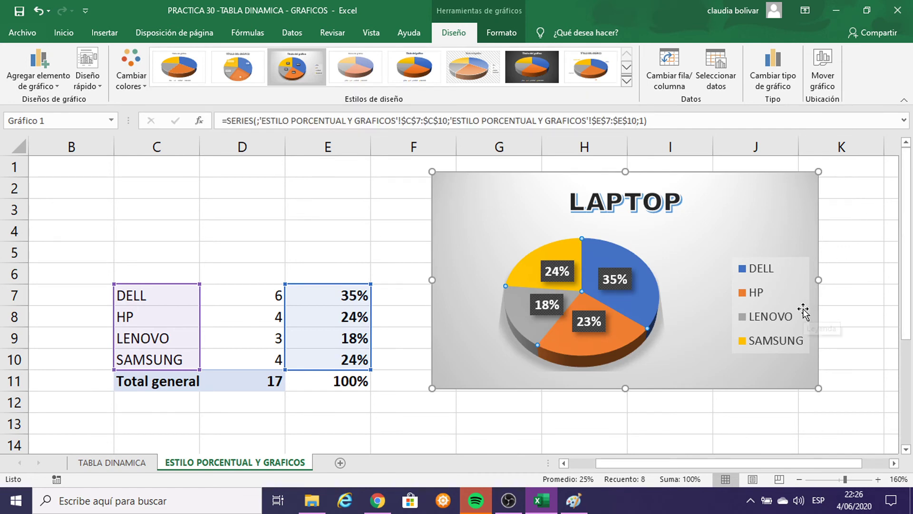
{"action": "scroll", "coordinate": [804, 309], "scroll_direction": "down", "scroll_amount": 1}
{"action": "scroll", "coordinate": [792, 309], "scroll_direction": "up", "scroll_amount": 1}
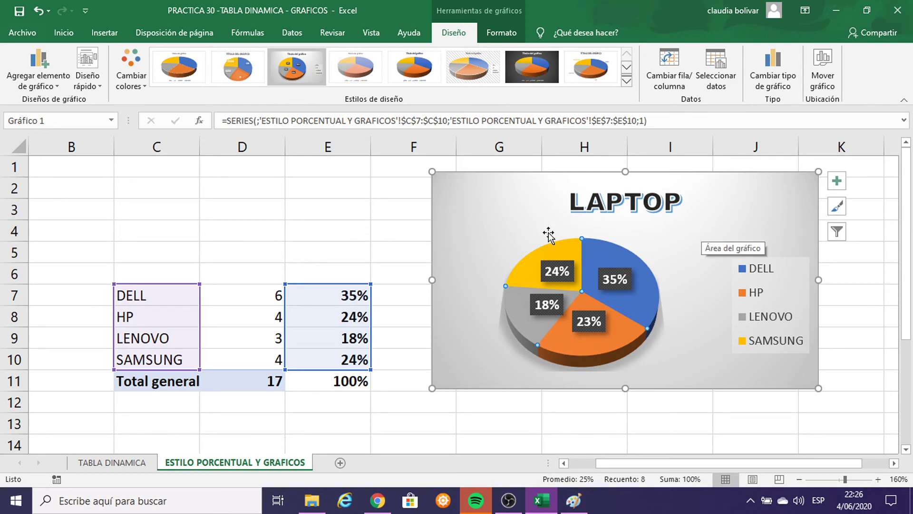
- Insert a 3D clustered column chart from the brand names in C7:C10 and their counts in D7:D10
{"action": "scroll", "coordinate": [542, 247], "scroll_direction": "down", "scroll_amount": 2}
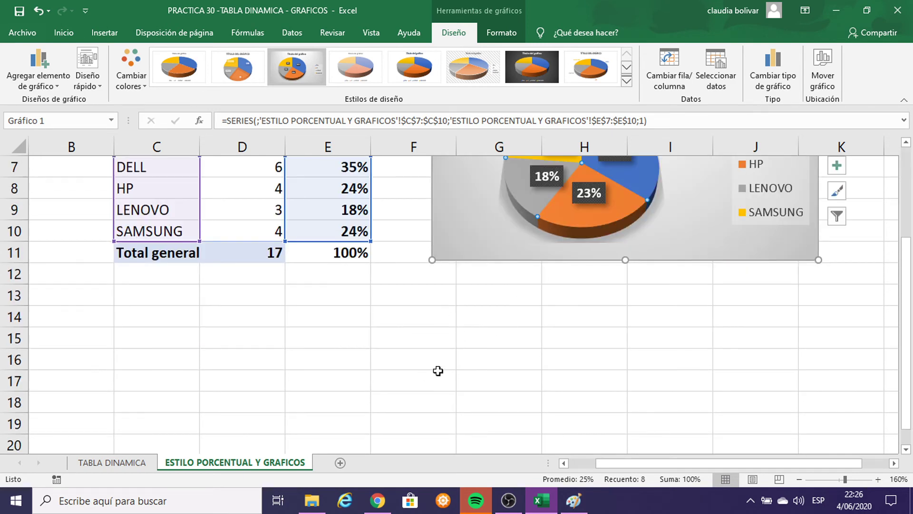
{"action": "left_click", "coordinate": [466, 323]}
{"action": "scroll", "coordinate": [465, 338], "scroll_direction": "up", "scroll_amount": 2}
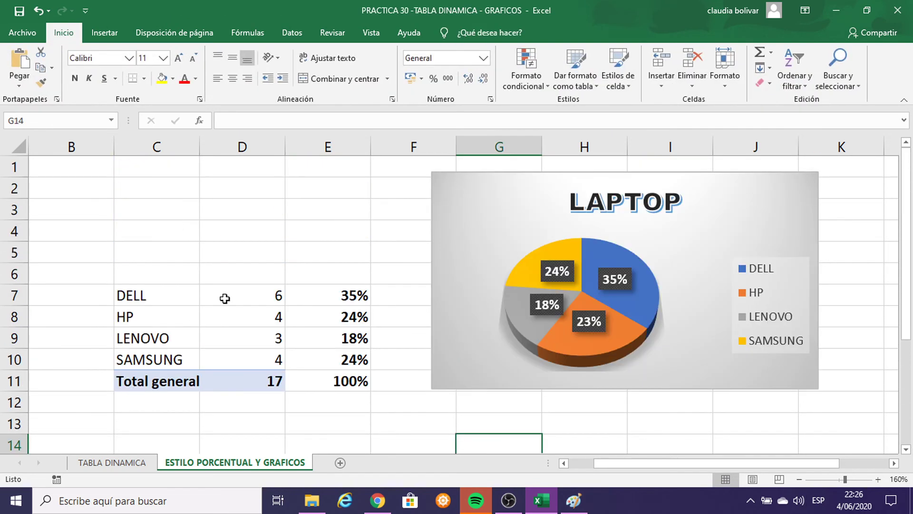
{"action": "left_click_drag", "start_coordinate": [237, 288], "coordinate": [238, 352]}
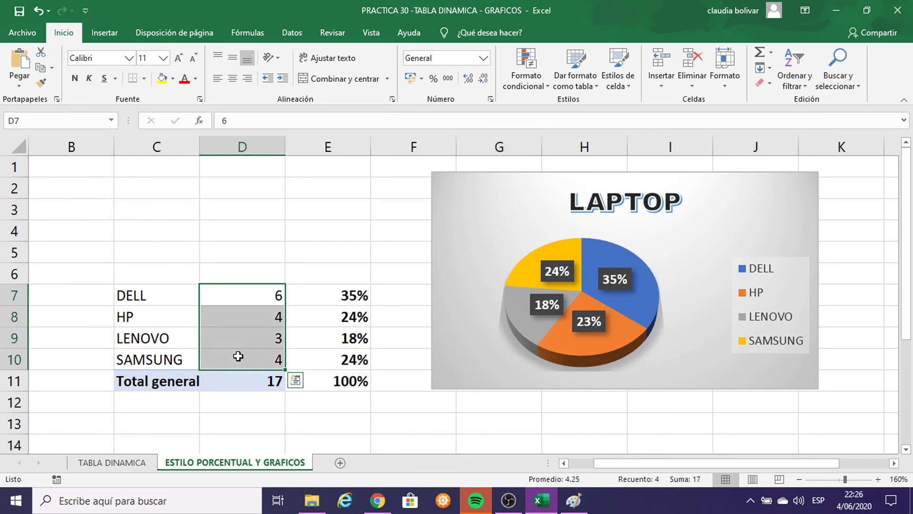
{"action": "left_click", "coordinate": [125, 285]}
{"action": "left_click_drag", "start_coordinate": [124, 286], "coordinate": [126, 355]}
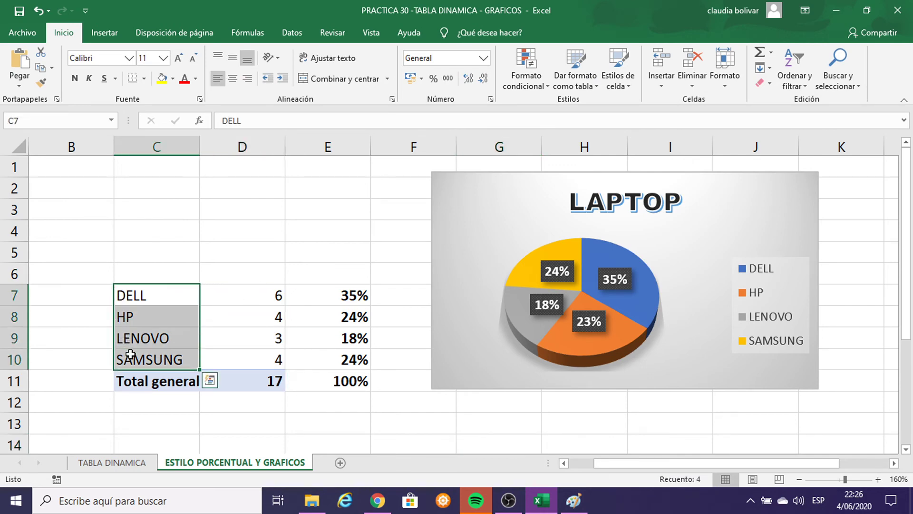
{"action": "left_click_drag", "start_coordinate": [267, 289], "coordinate": [264, 358], "text": "ctrl"}
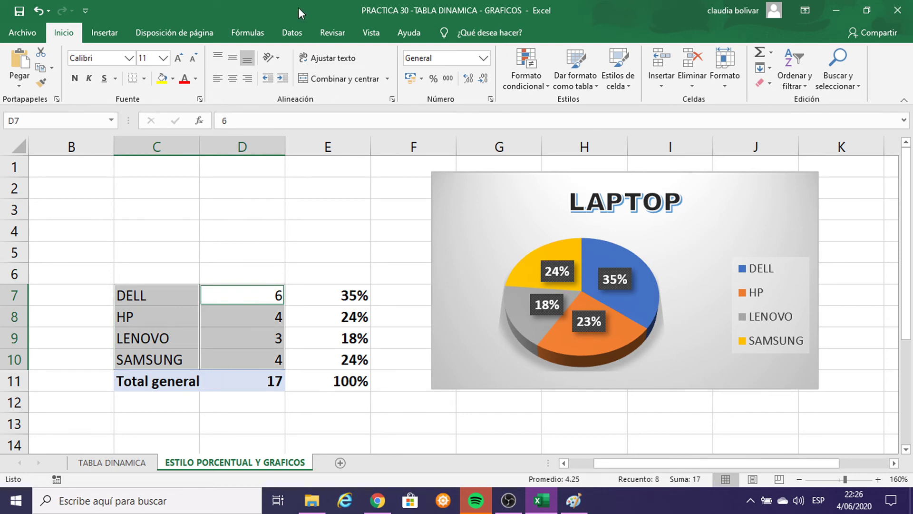
{"action": "left_click", "coordinate": [104, 32]}
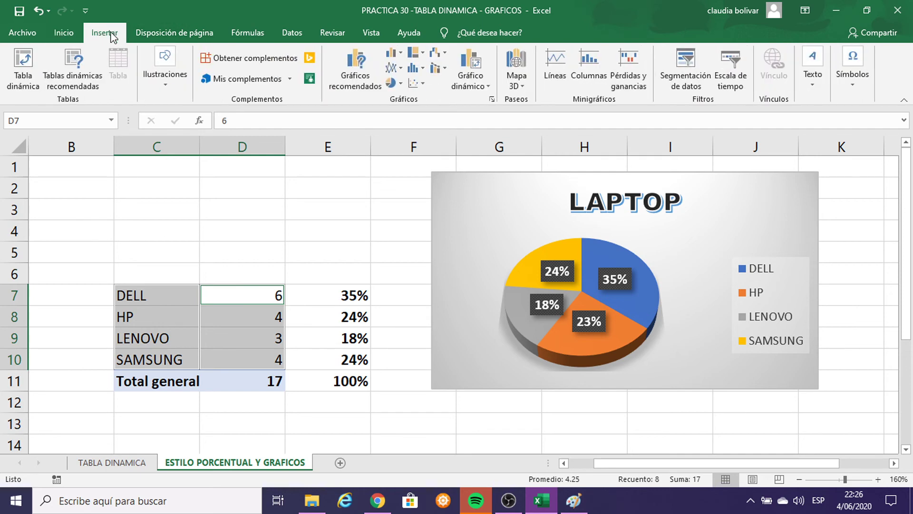
{"action": "left_click", "coordinate": [399, 52]}
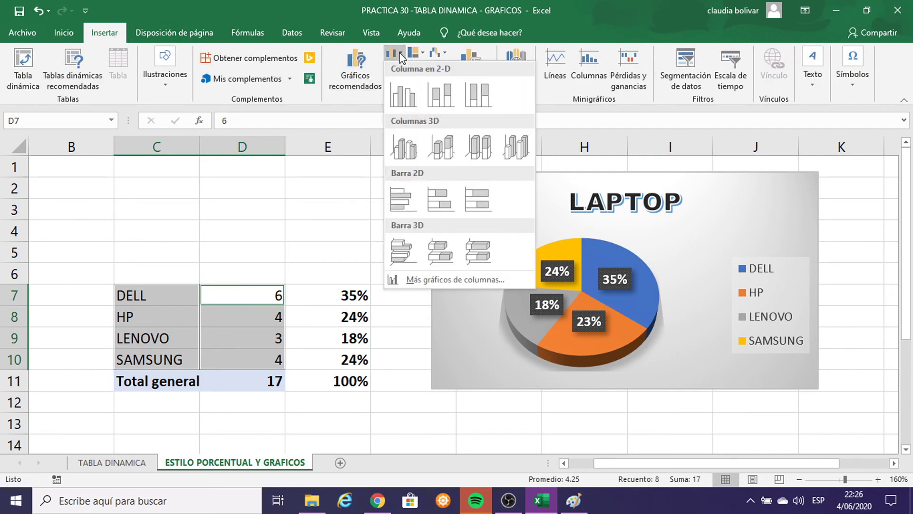
{"action": "left_click", "coordinate": [405, 144]}
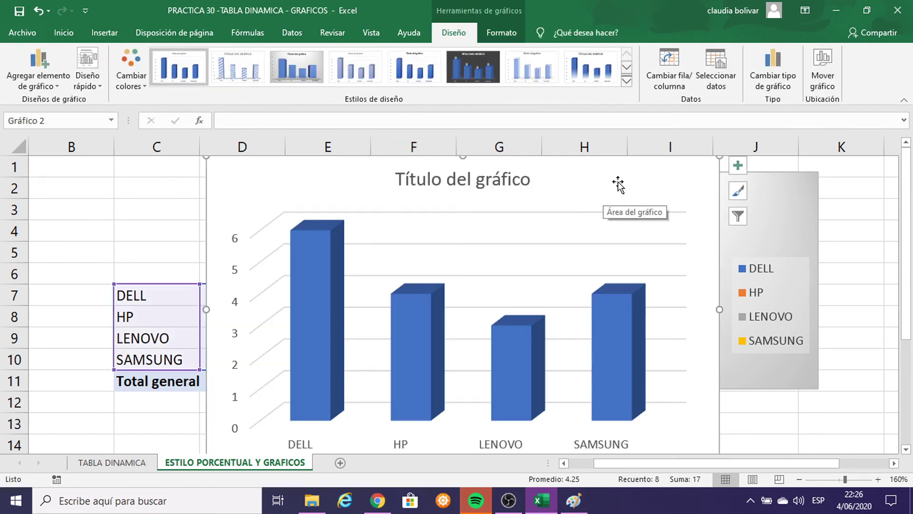
- Switch the column chart's rows and columns so each brand is its own series, and add a legend on the right
{"action": "left_click", "coordinate": [669, 72]}
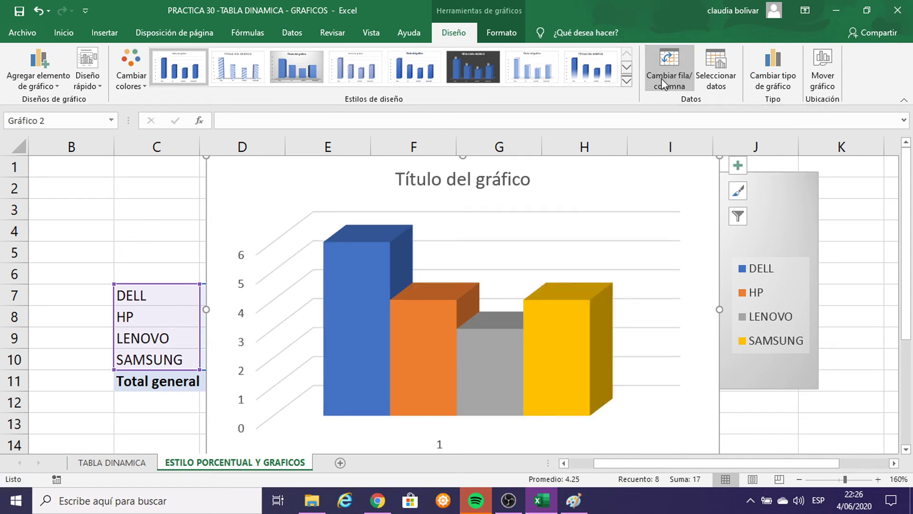
{"action": "left_click", "coordinate": [53, 86]}
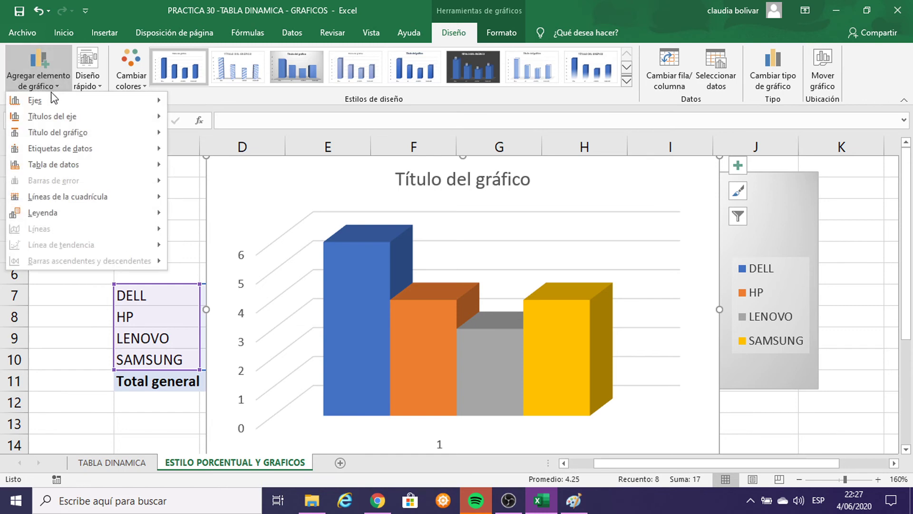
{"action": "mouse_move", "coordinate": [48, 216]}
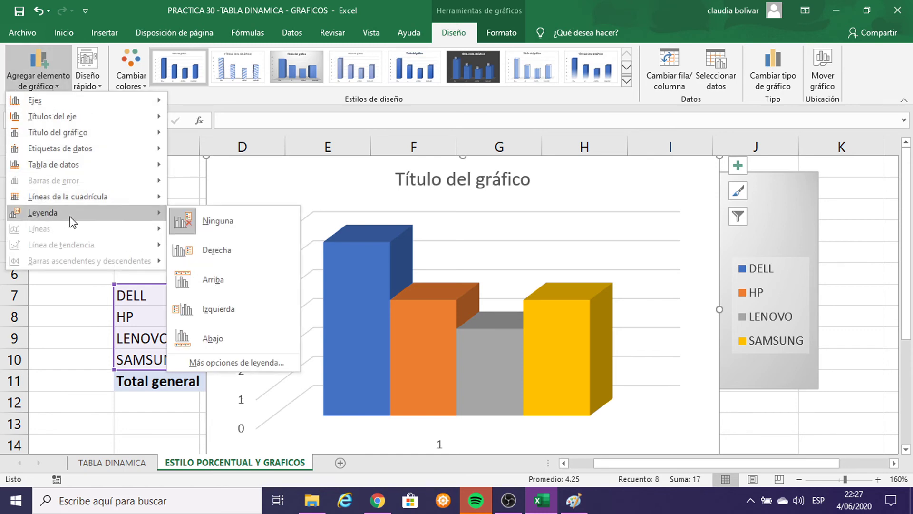
{"action": "left_click", "coordinate": [207, 250]}
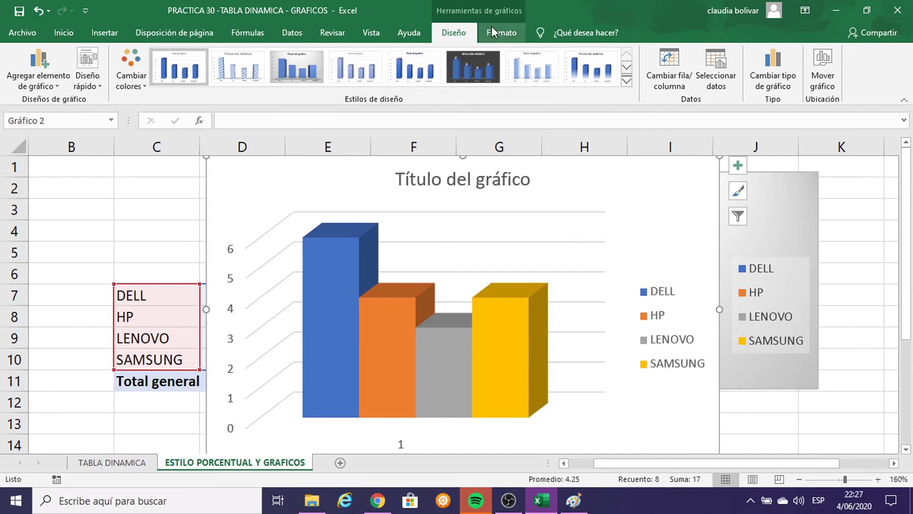
- Move the column chart down to start at about row 5 and replace its title with LAPTOP
{"action": "left_click", "coordinate": [423, 181]}
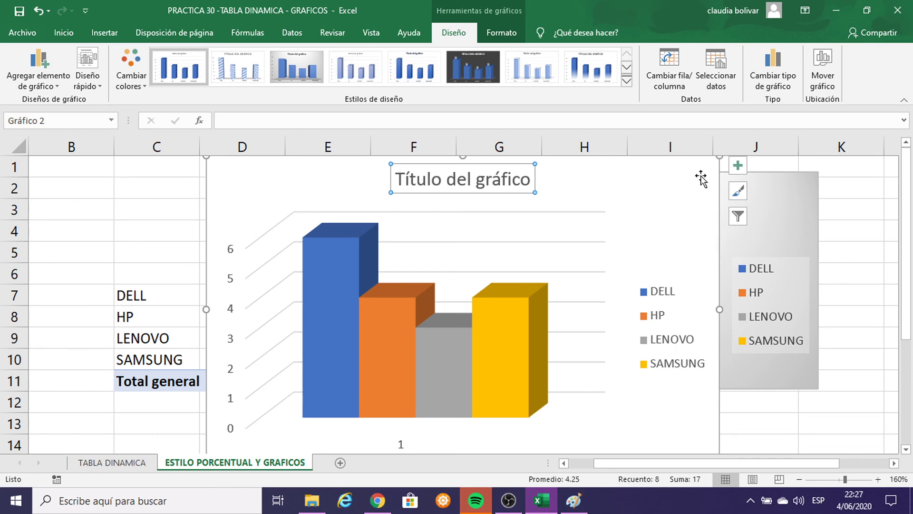
{"action": "left_click_drag", "start_coordinate": [713, 172], "coordinate": [701, 256]}
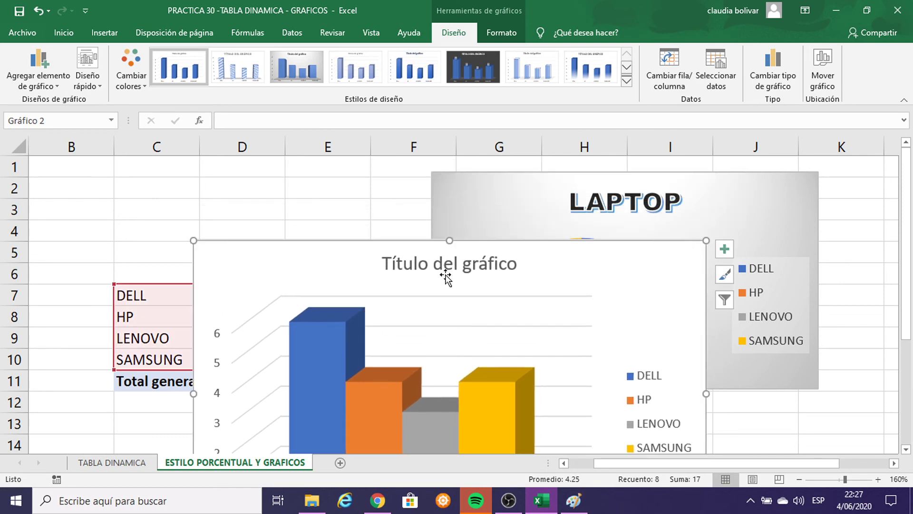
{"action": "left_click", "coordinate": [411, 267]}
{"action": "left_click_drag", "start_coordinate": [385, 265], "coordinate": [504, 278]}
{"action": "type", "text": "LAP"}
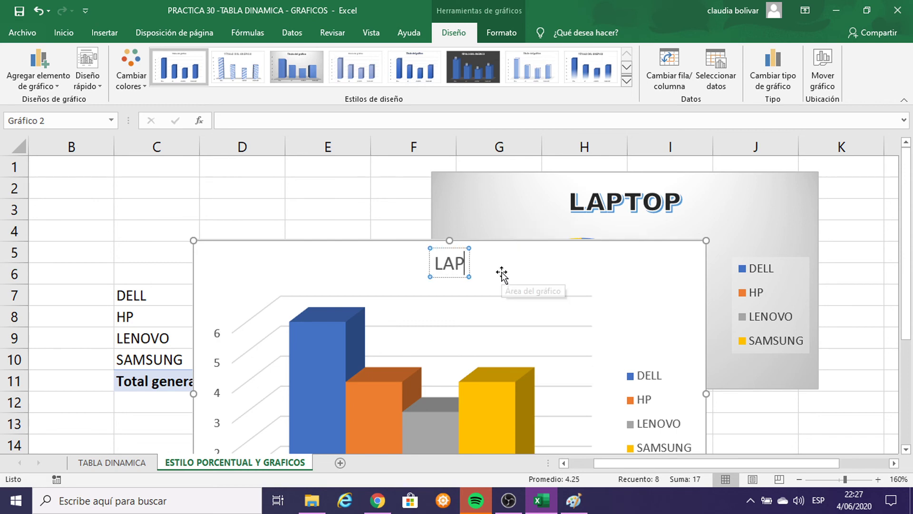
{"action": "type", "text": "TOP"}
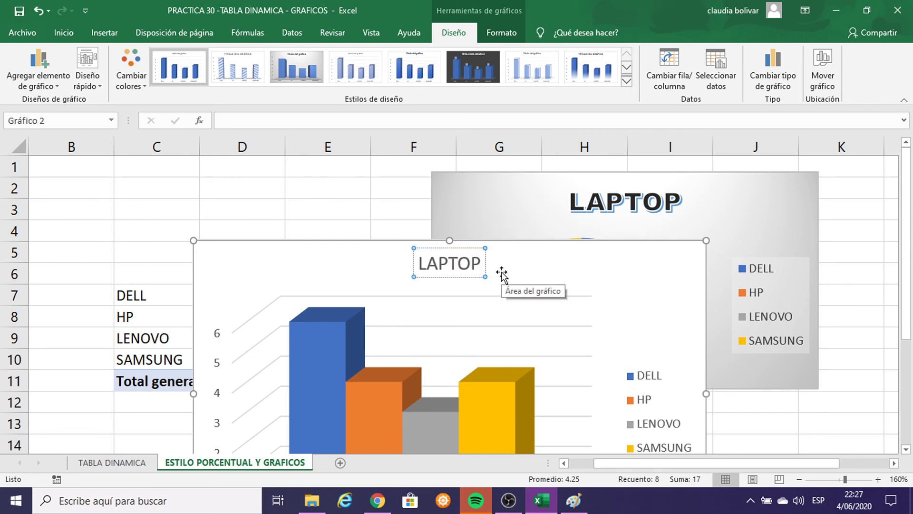
- Apply the WordArt style with dark fill, white outline and blue shadow to the column chart's title
{"action": "left_click", "coordinate": [473, 247]}
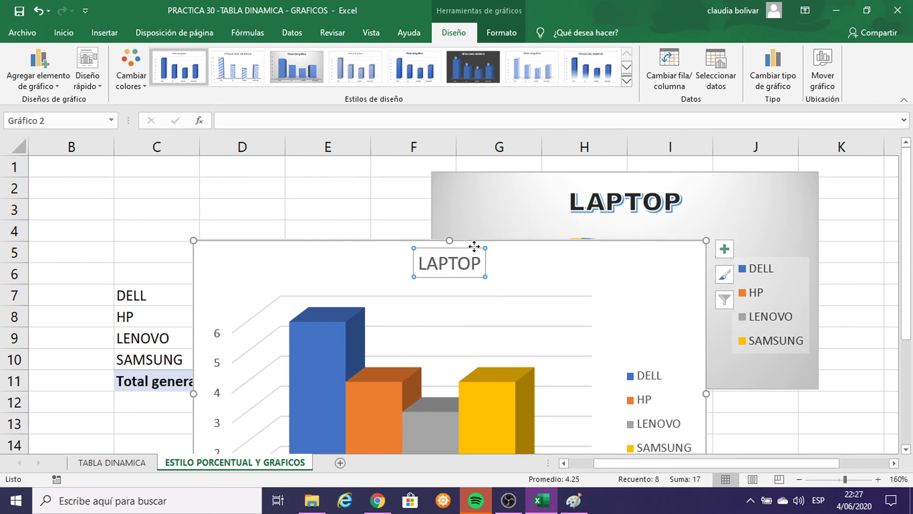
{"action": "left_click", "coordinate": [500, 33]}
{"action": "left_click", "coordinate": [646, 87]}
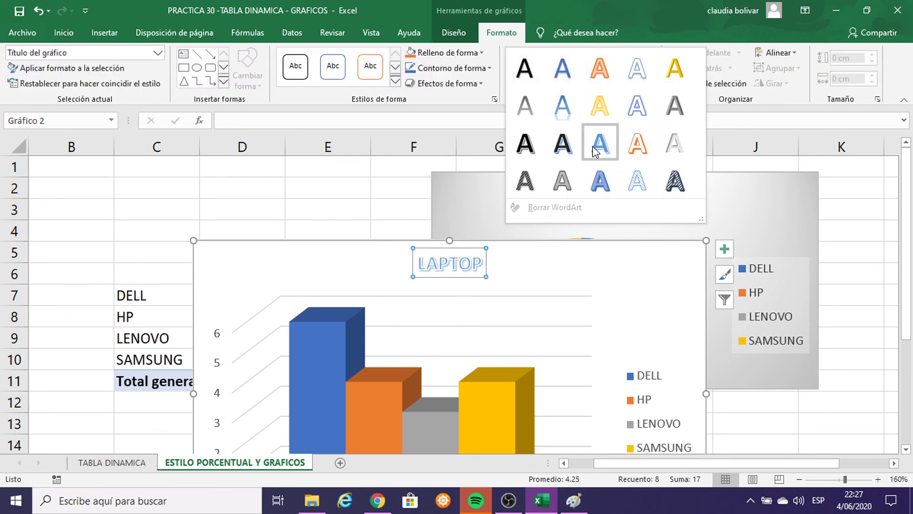
{"action": "left_click", "coordinate": [562, 149]}
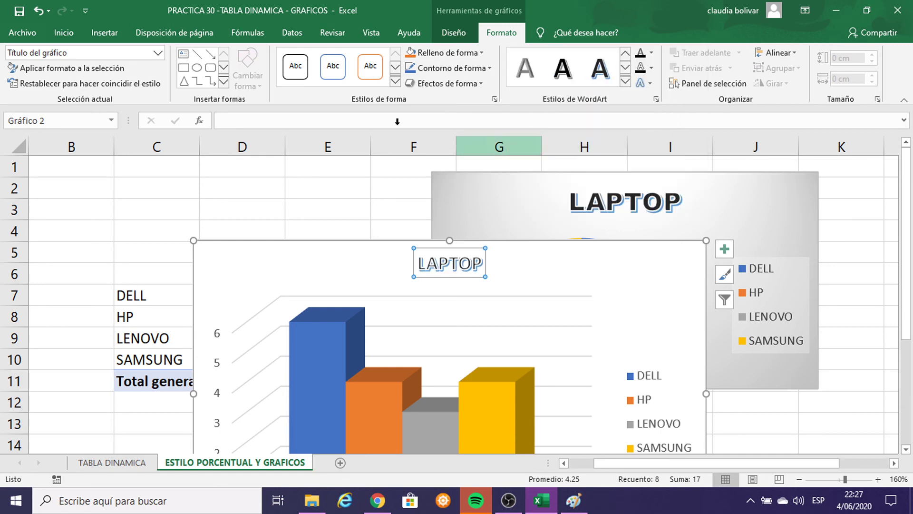
- Set the column chart title's font to Arial Black
{"action": "left_click", "coordinate": [62, 32]}
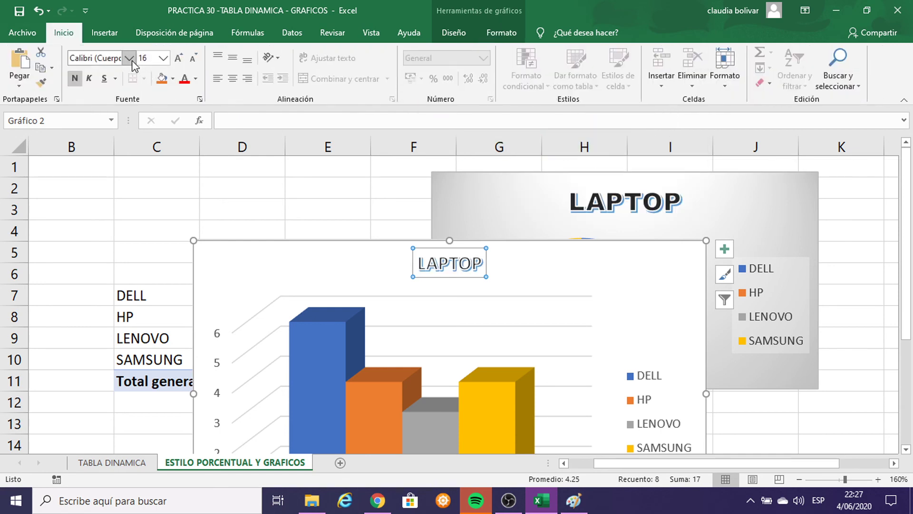
{"action": "left_click", "coordinate": [129, 58]}
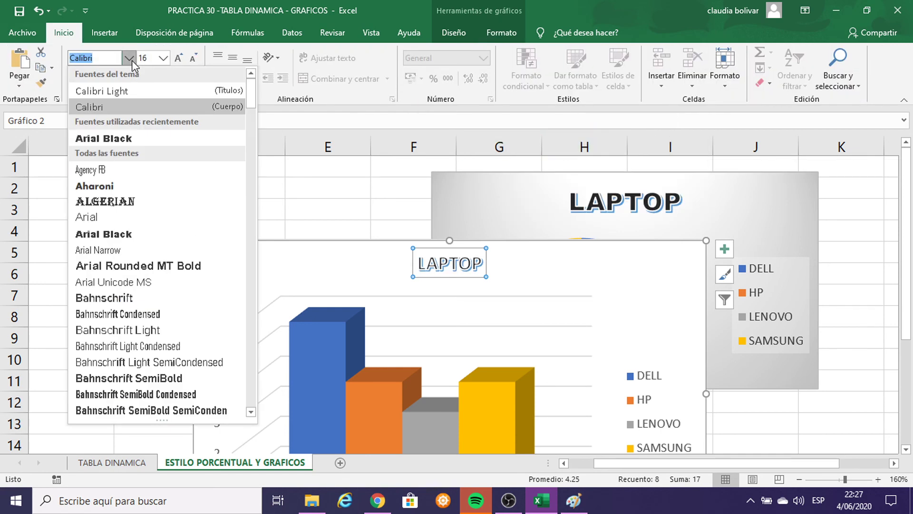
{"action": "left_click", "coordinate": [109, 143]}
{"action": "scroll", "coordinate": [766, 393], "scroll_direction": "down", "scroll_amount": 3}
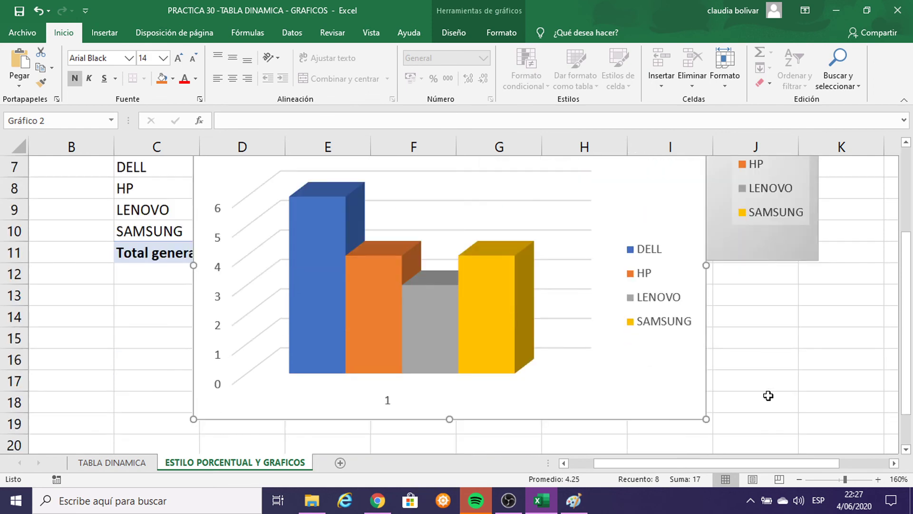
{"action": "scroll", "coordinate": [766, 393], "scroll_direction": "up", "scroll_amount": 3}
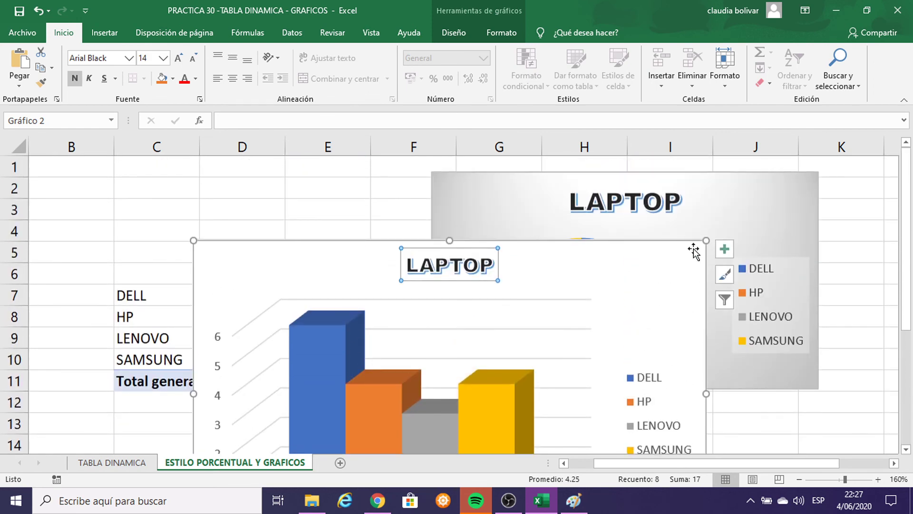
- Try the dark gray background chart style on the column chart and move the chart up to start at about row 2
{"action": "left_click_drag", "start_coordinate": [694, 252], "coordinate": [729, 296]}
{"action": "left_click", "coordinate": [450, 37]}
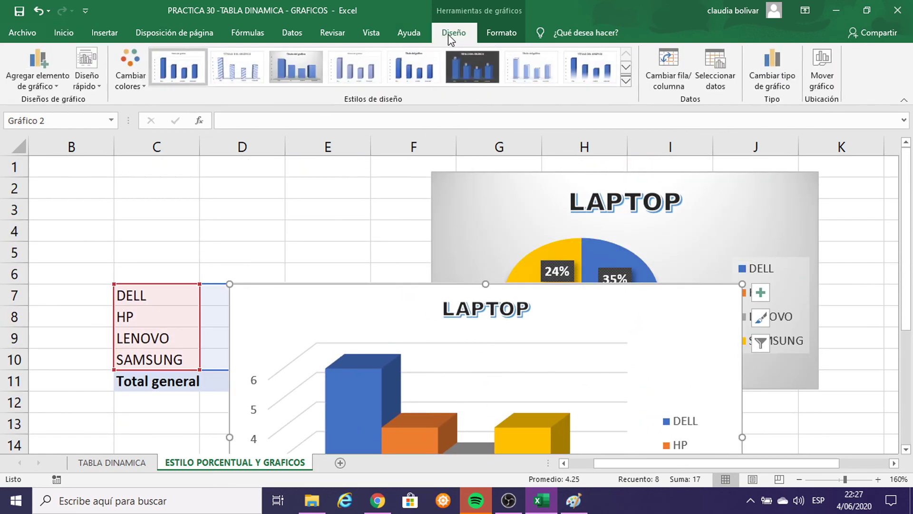
{"action": "left_click", "coordinate": [626, 81]}
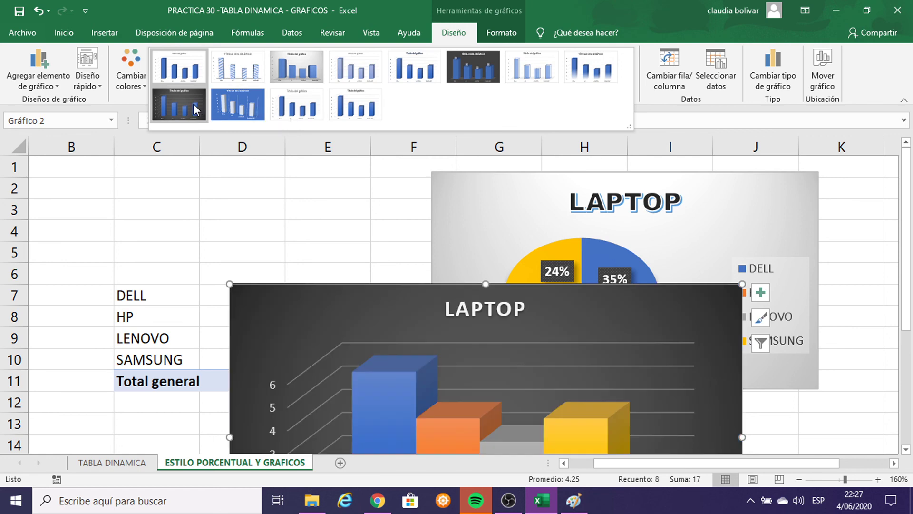
{"action": "left_click", "coordinate": [193, 104]}
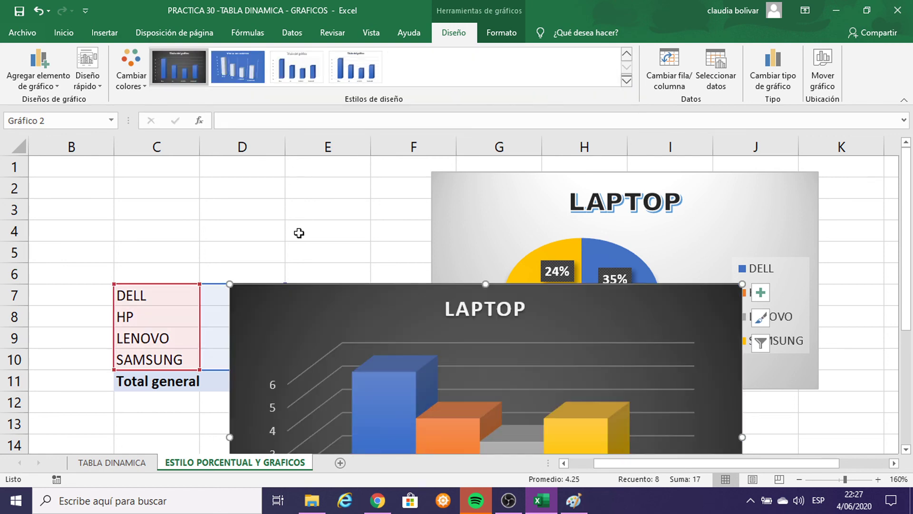
{"action": "left_click_drag", "start_coordinate": [303, 288], "coordinate": [325, 194]}
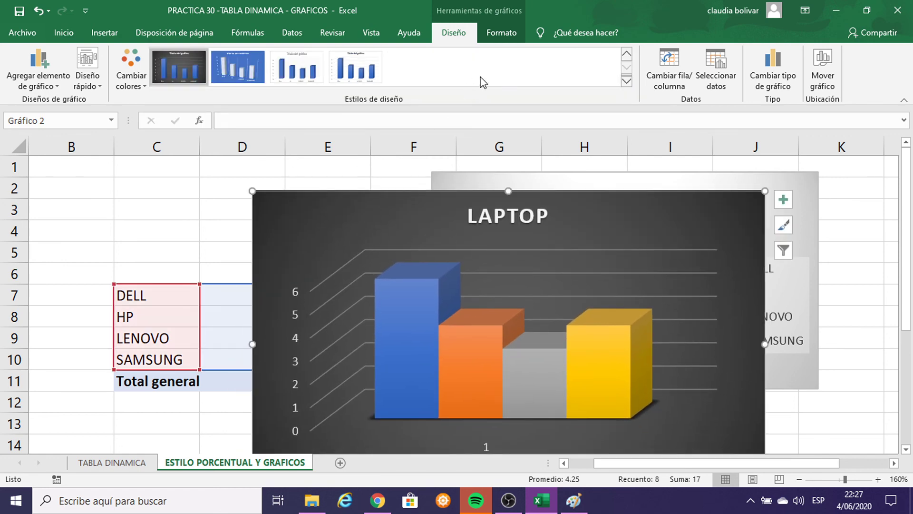
- Apply the white-background chart style with columns that fade out toward the base to the column chart
{"action": "left_click", "coordinate": [627, 81]}
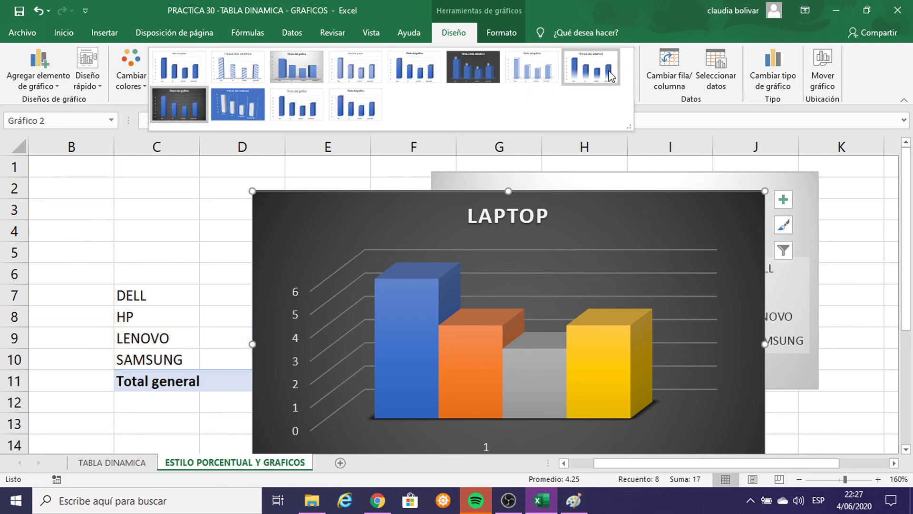
{"action": "left_click", "coordinate": [610, 76]}
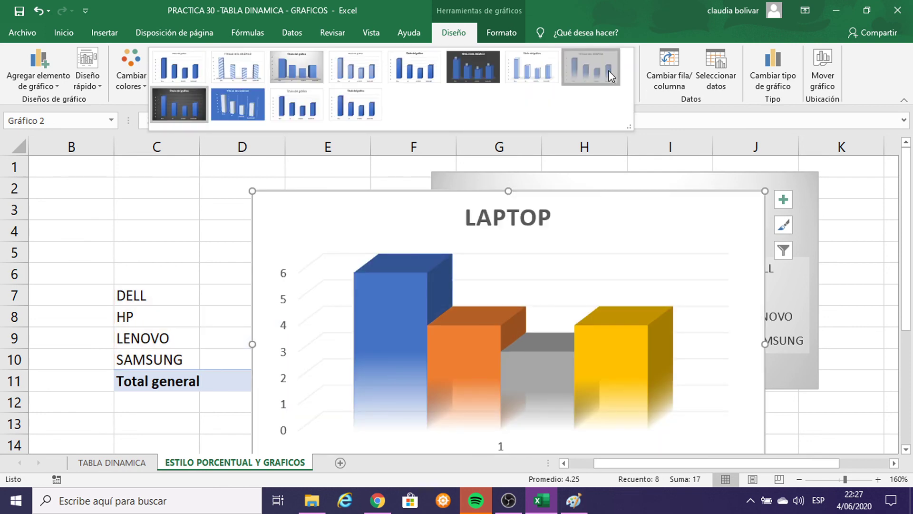
{"action": "mouse_move", "coordinate": [564, 197]}
{"action": "left_mouse_down"}
{"action": "mouse_move", "coordinate": [571, 141]}
{"action": "mouse_move", "coordinate": [579, 204]}
{"action": "left_mouse_up"}
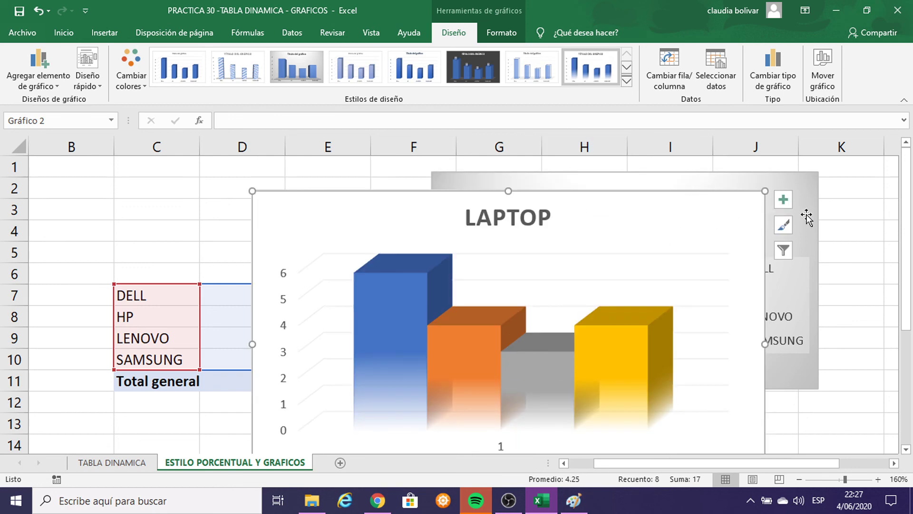
- Move the column chart directly below the pie chart, starting at about row 12, so the two no longer overlap
{"action": "scroll", "coordinate": [876, 366], "scroll_direction": "down", "scroll_amount": 2}
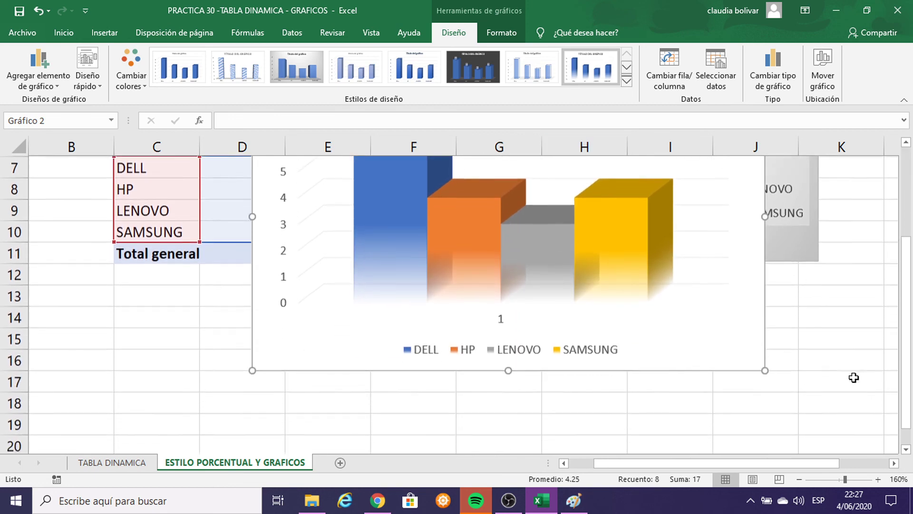
{"action": "scroll", "coordinate": [754, 340], "scroll_direction": "up", "scroll_amount": 2}
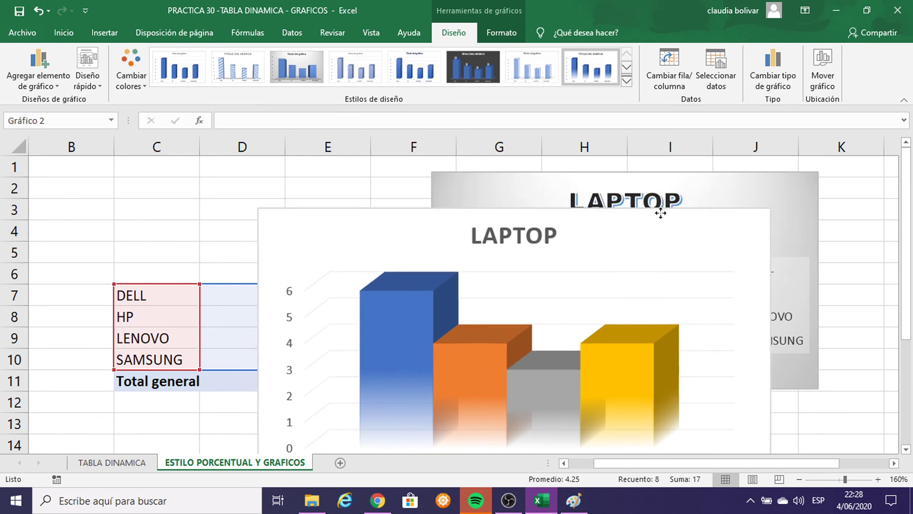
{"action": "left_click_drag", "start_coordinate": [652, 193], "coordinate": [763, 408]}
{"action": "scroll", "coordinate": [765, 356], "scroll_direction": "down", "scroll_amount": 3}
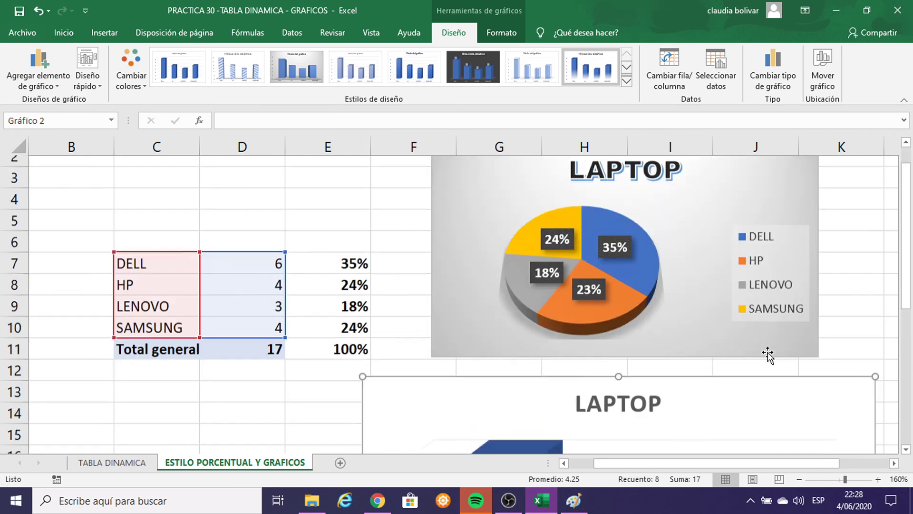
- Review the pie and column charts alongside the brand table, and deselect the column chart by selecting cell D3
{"action": "scroll", "coordinate": [675, 294], "scroll_direction": "down", "scroll_amount": 2}
{"action": "scroll", "coordinate": [672, 291], "scroll_direction": "up", "scroll_amount": 5}
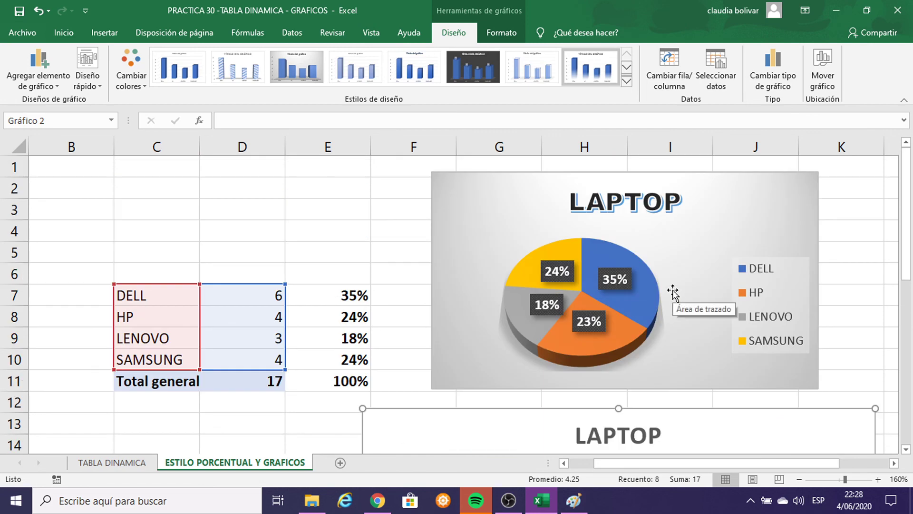
{"action": "scroll", "coordinate": [672, 293], "scroll_direction": "down", "scroll_amount": 2}
{"action": "scroll", "coordinate": [672, 291], "scroll_direction": "down", "scroll_amount": 1}
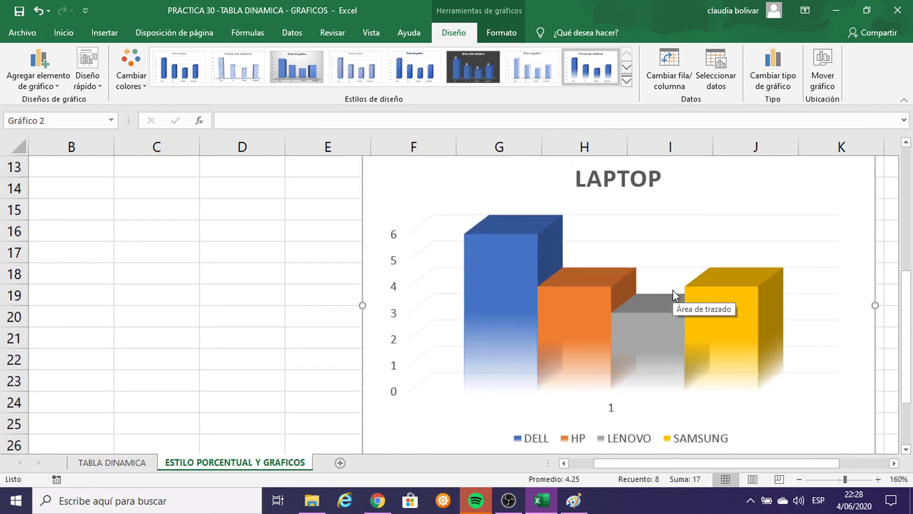
{"action": "scroll", "coordinate": [670, 291], "scroll_direction": "down", "scroll_amount": 2}
{"action": "scroll", "coordinate": [666, 289], "scroll_direction": "up", "scroll_amount": 6}
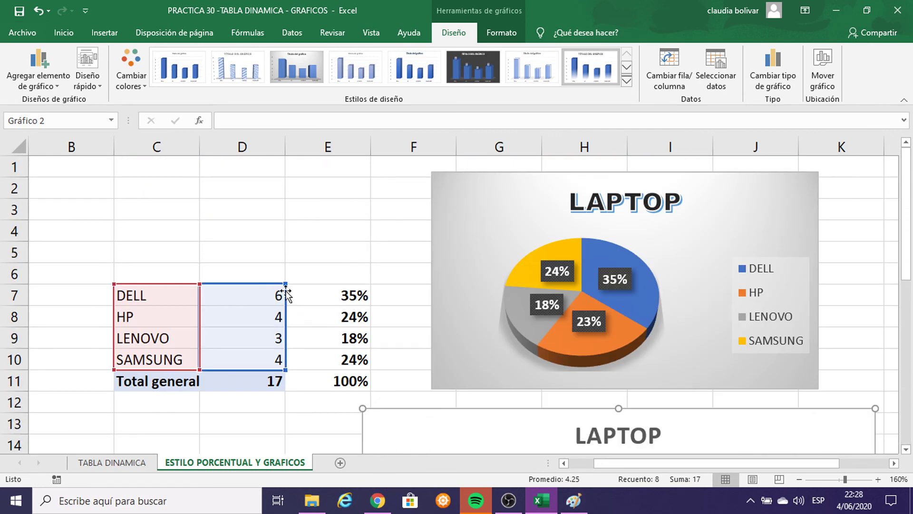
{"action": "left_click", "coordinate": [230, 219]}
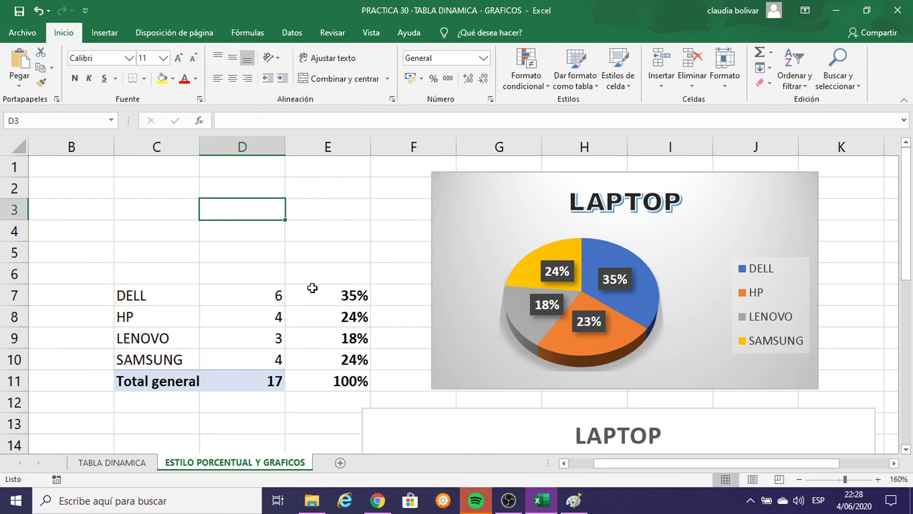